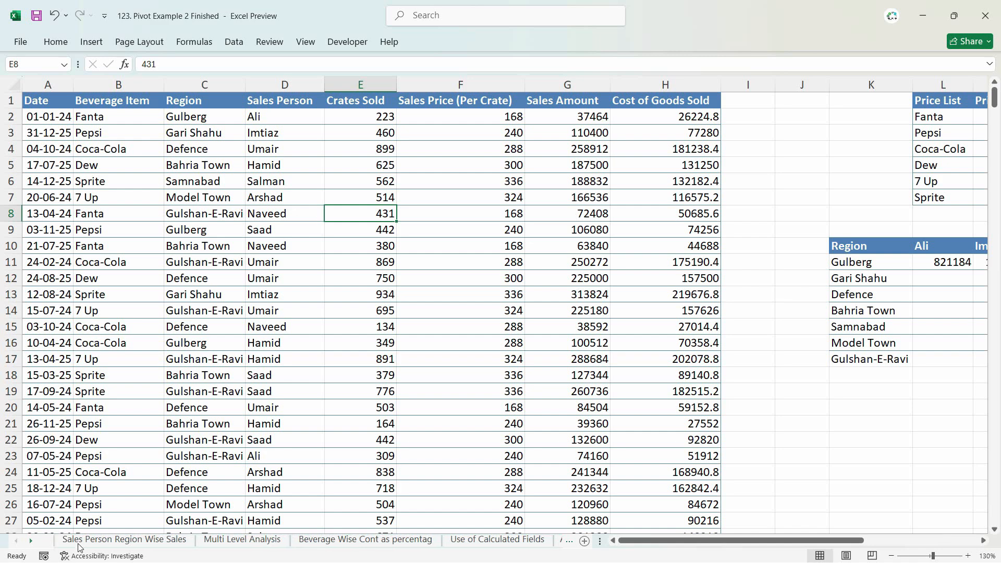
- Review the workbook's sheets in turn, from Sales Person Region Wise Sales through the individual salesperson pivot tables to Database
{"action": "left_click", "coordinate": [81, 540]}
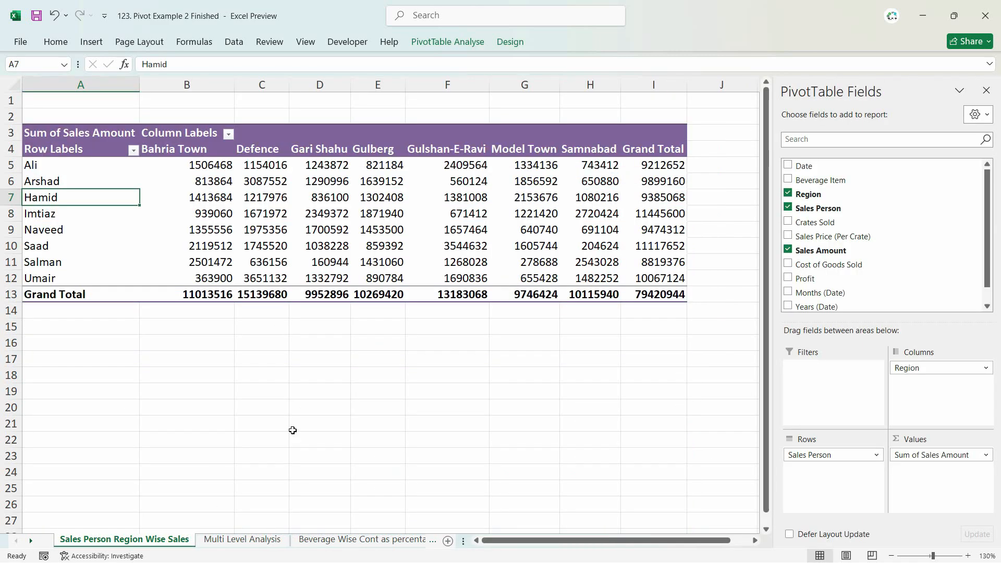
{"action": "left_click", "coordinate": [242, 540]}
{"action": "left_click", "coordinate": [346, 541]}
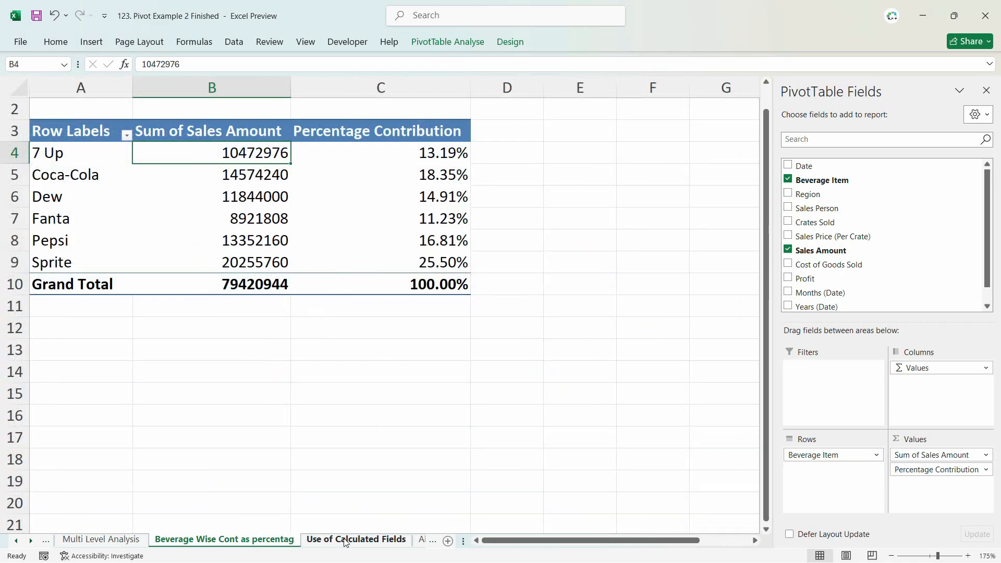
{"action": "left_click", "coordinate": [345, 540]}
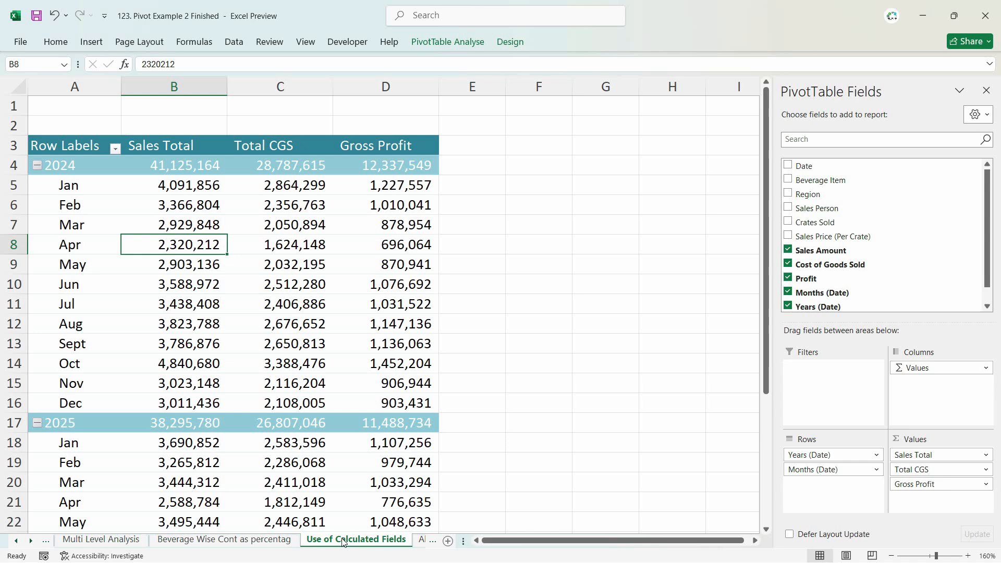
{"action": "left_click", "coordinate": [423, 540]}
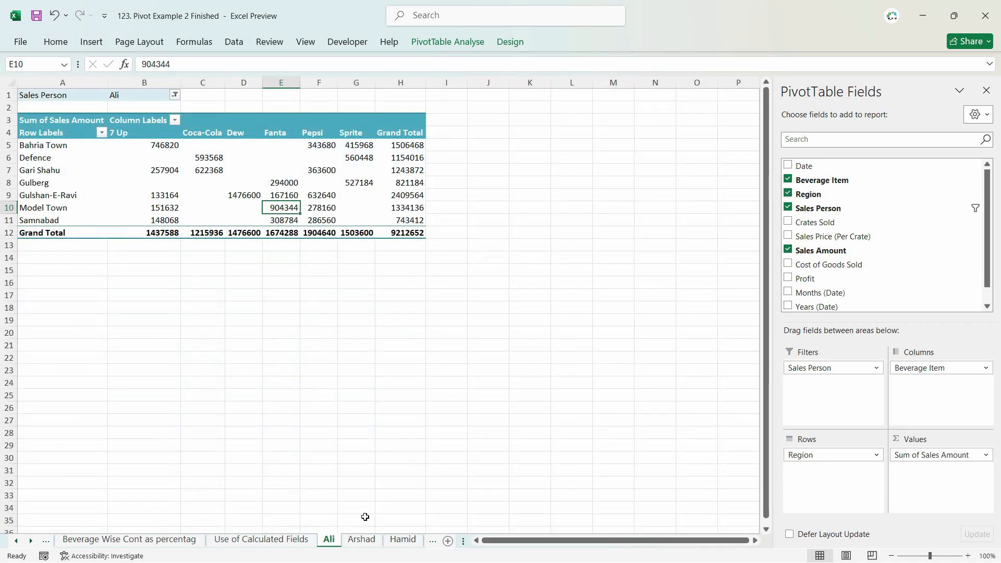
{"action": "left_click", "coordinate": [401, 541]}
{"action": "left_click", "coordinate": [425, 543]}
{"action": "left_click", "coordinate": [369, 540]}
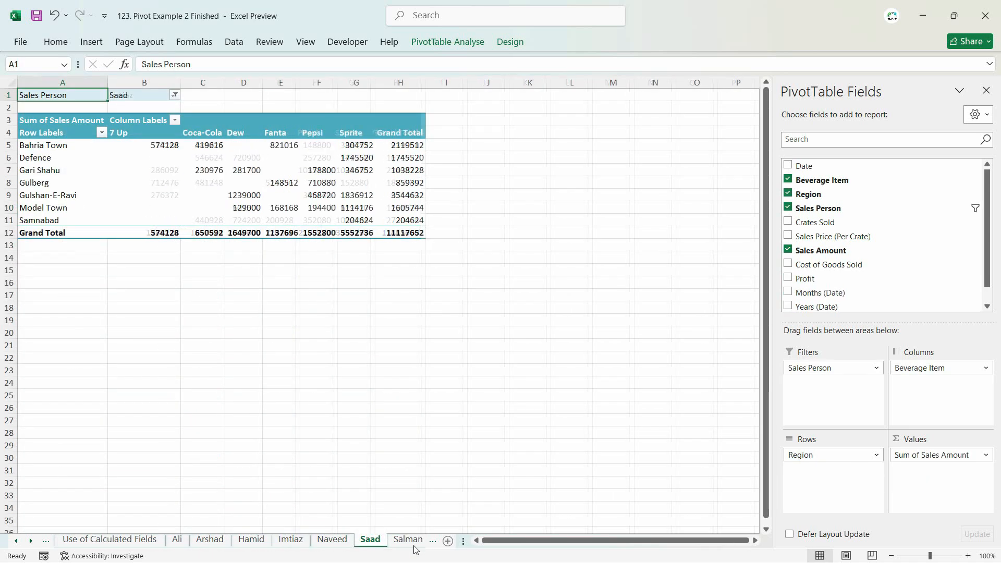
{"action": "left_click", "coordinate": [404, 540]}
{"action": "left_click", "coordinate": [374, 541]}
{"action": "left_click", "coordinate": [415, 540]}
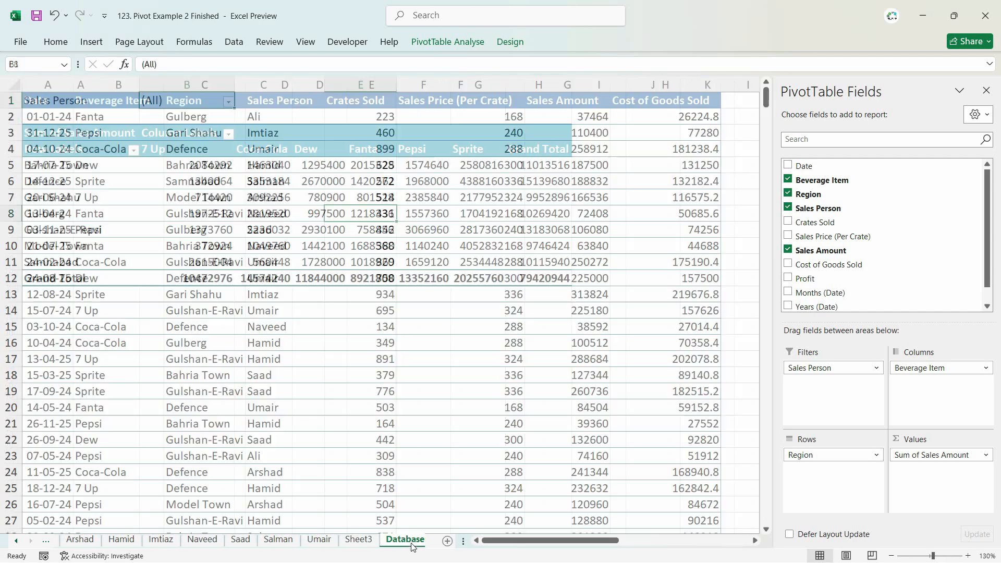
- Add a new worksheet after Database and name it Dashboard
{"action": "left_click", "coordinate": [447, 541]}
{"action": "double_click", "coordinate": [448, 541]}
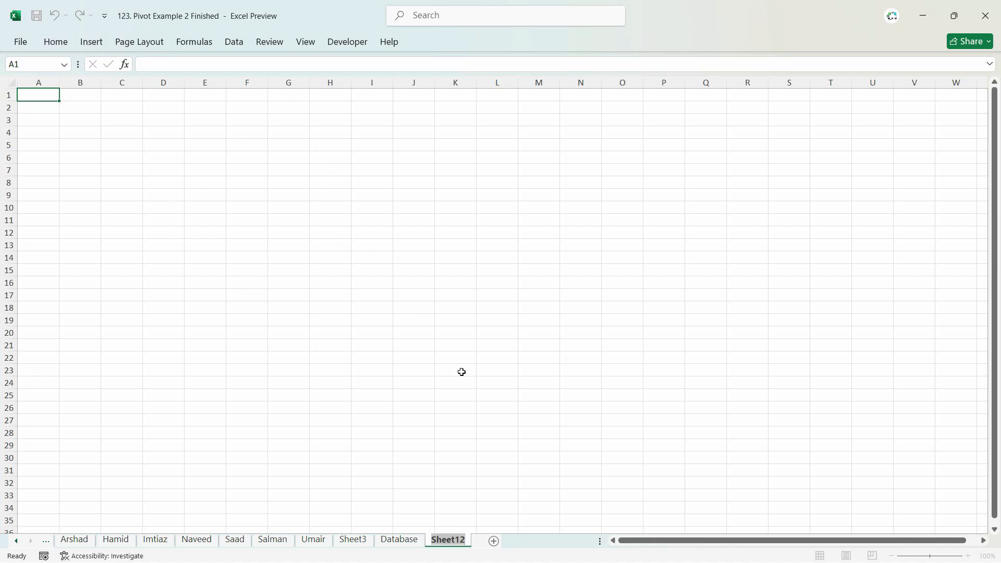
{"action": "type", "text": "D"}
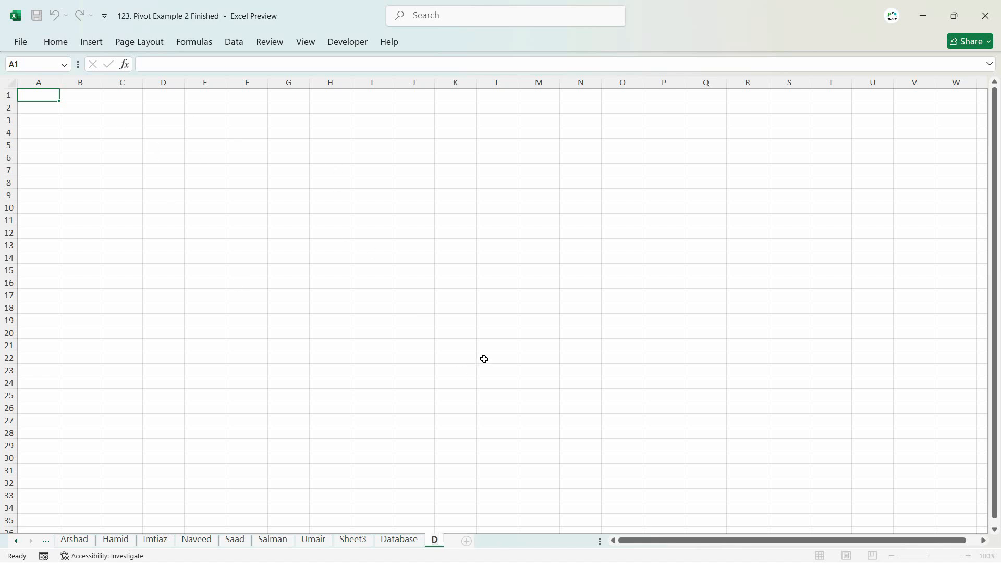
{"action": "type", "text": "ashboard"}
{"action": "key", "text": "Return"}
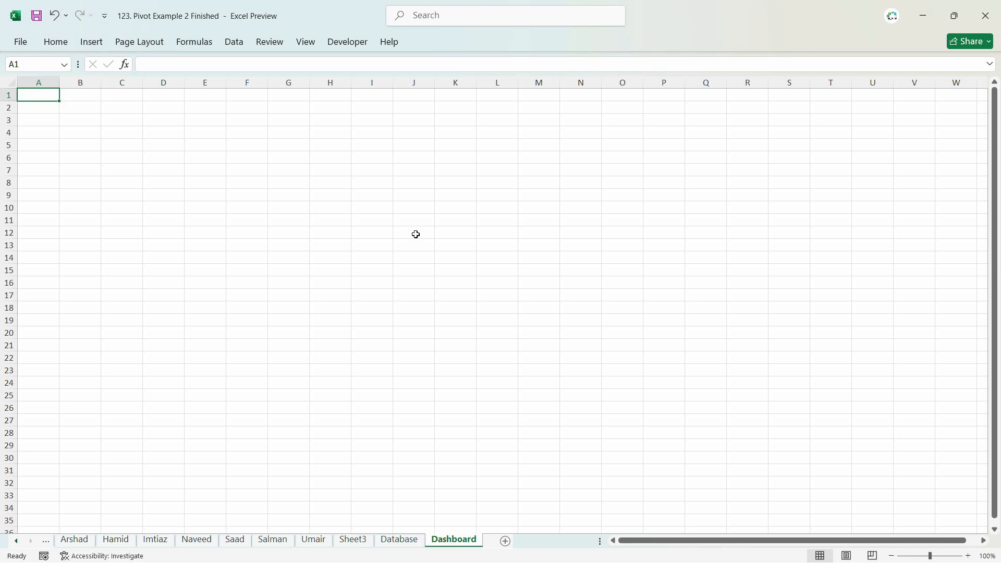
- Delete all the individual salesperson sheets between Use of Calculated Fields and Sheet3 as one group
{"action": "left_click", "coordinate": [16, 542]}
{"action": "left_click", "coordinate": [16, 541]}
{"action": "left_click", "coordinate": [15, 541]}
{"action": "left_click", "coordinate": [16, 541]}
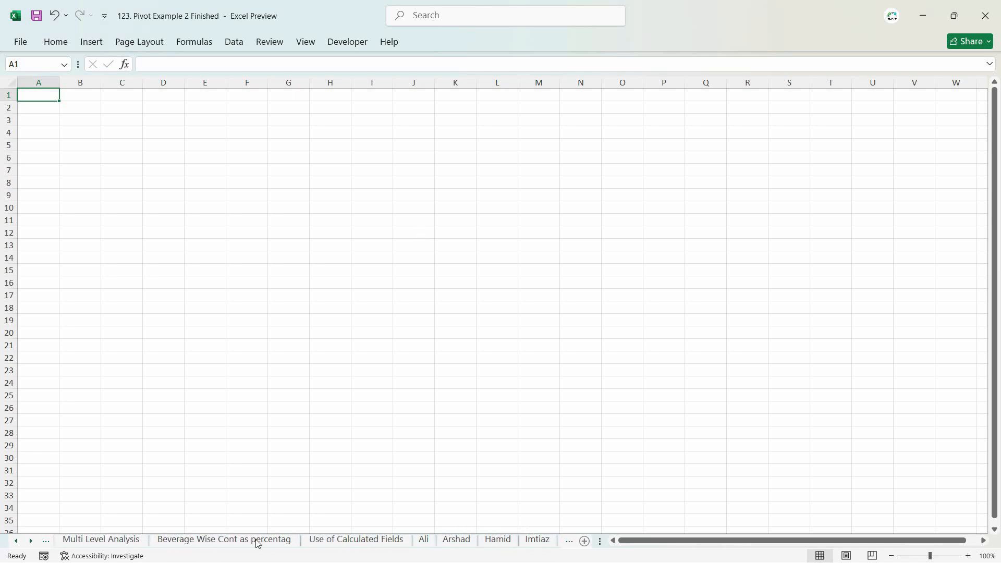
{"action": "left_click", "coordinate": [428, 544]}
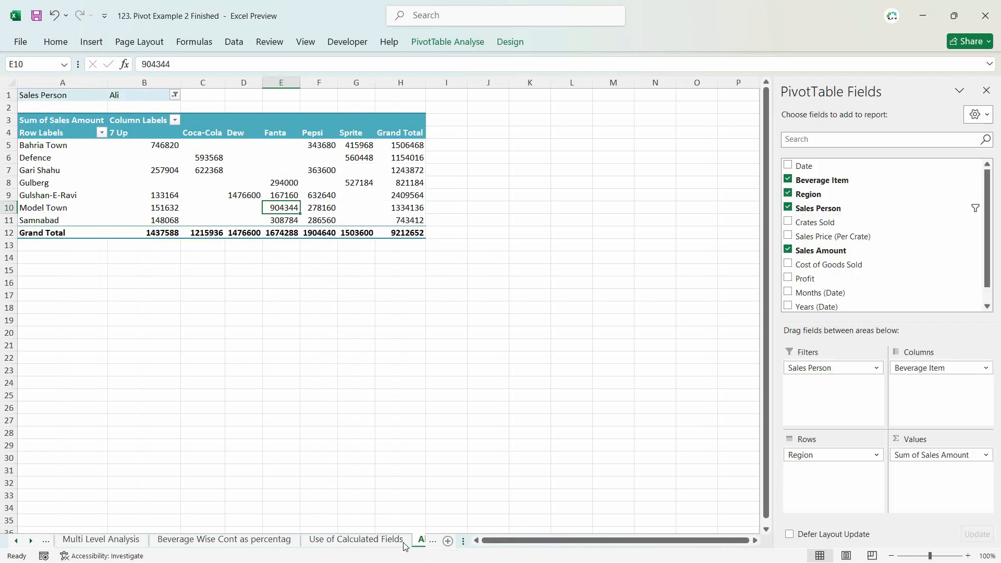
{"action": "left_click", "coordinate": [31, 542]}
{"action": "left_click", "coordinate": [31, 541]}
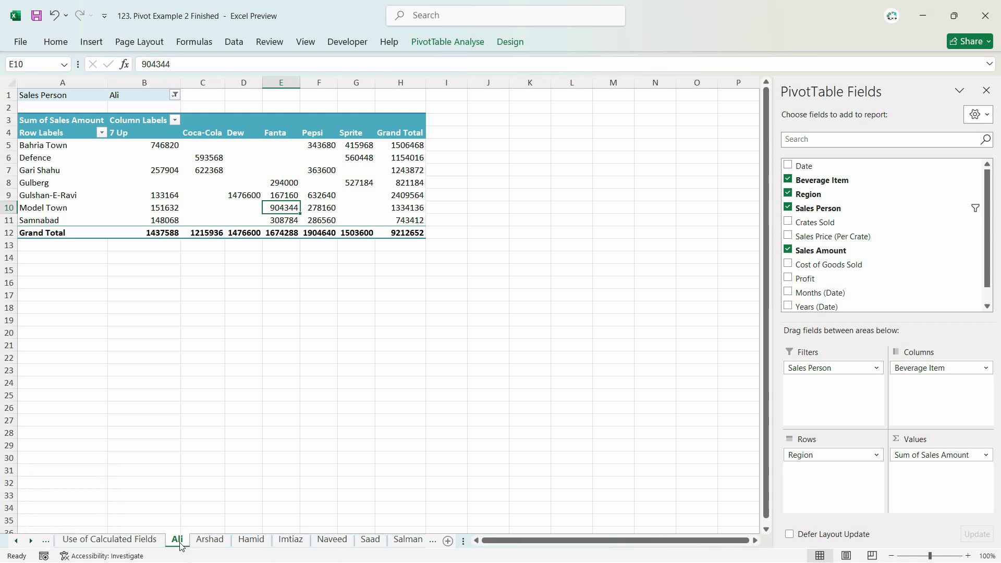
{"action": "left_click", "coordinate": [31, 541]}
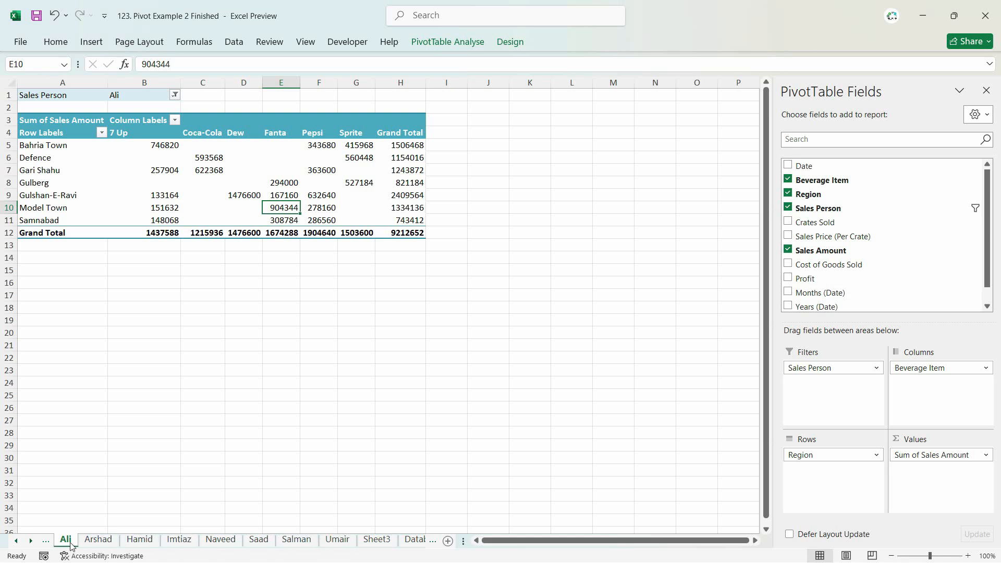
{"action": "left_click", "coordinate": [340, 540], "text": "shift"}
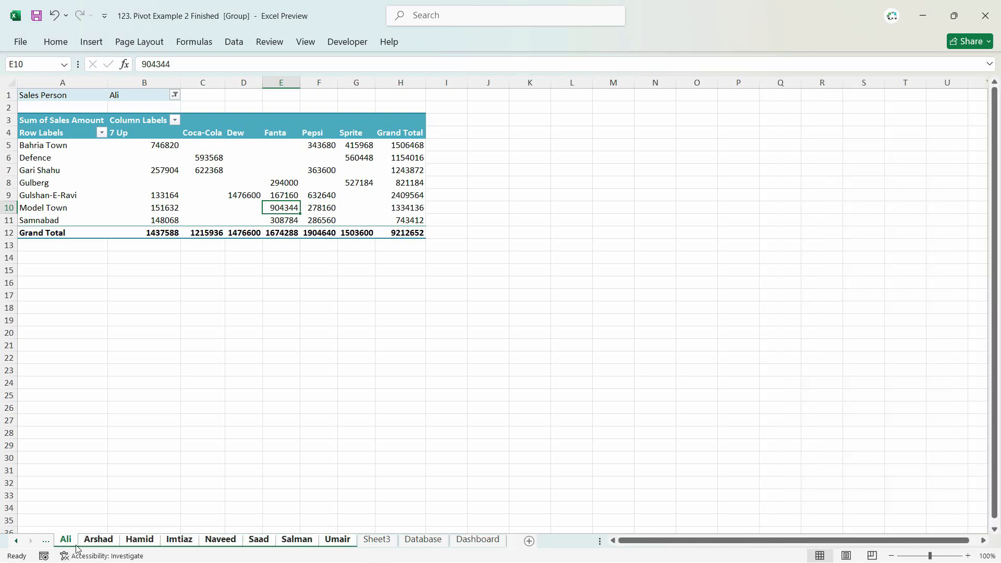
{"action": "right_click", "coordinate": [260, 543]}
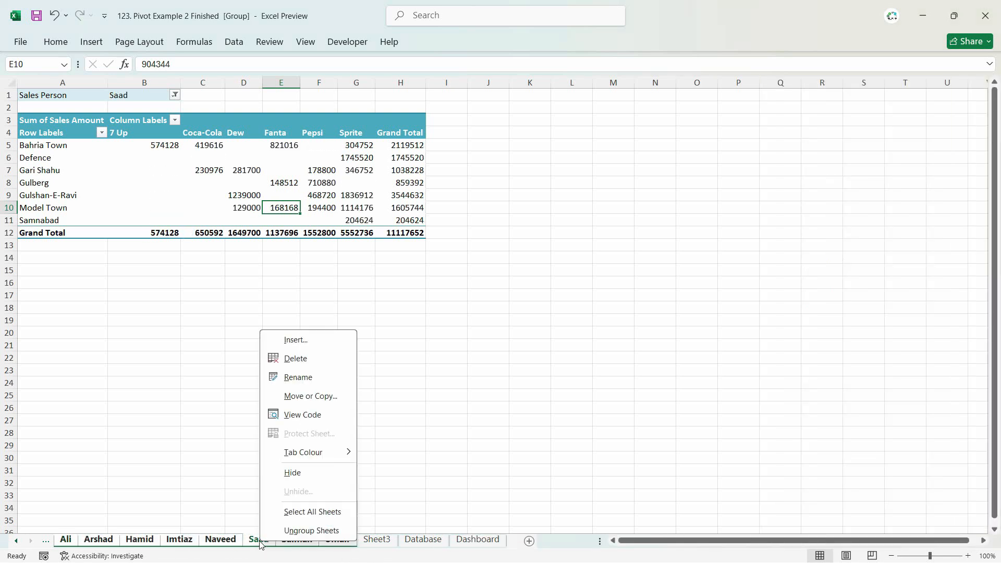
{"action": "left_click", "coordinate": [315, 359]}
{"action": "left_click", "coordinate": [491, 325]}
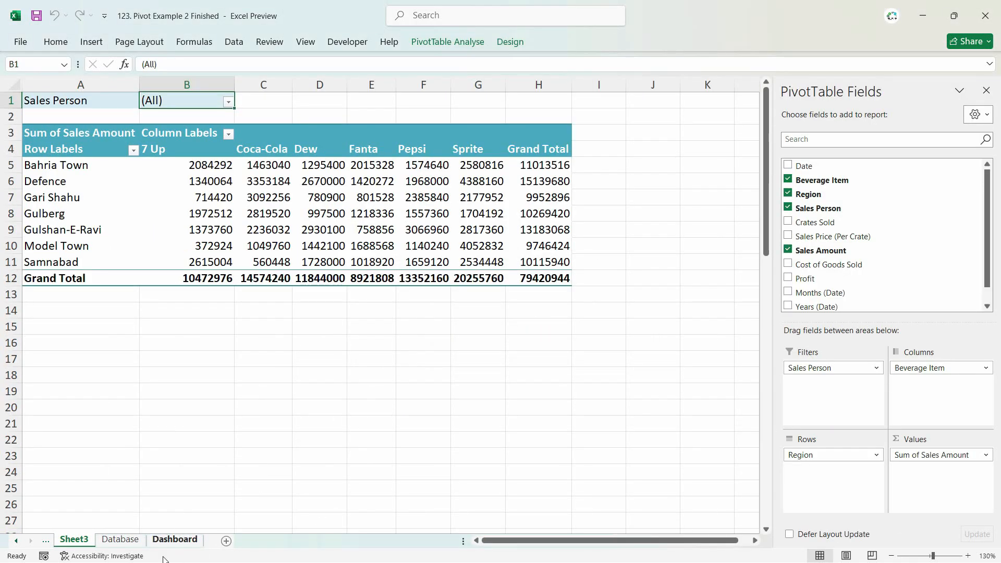
- Delete Sheet3, which holds the pivot table with the Sales Person report filter
{"action": "left_click", "coordinate": [128, 542]}
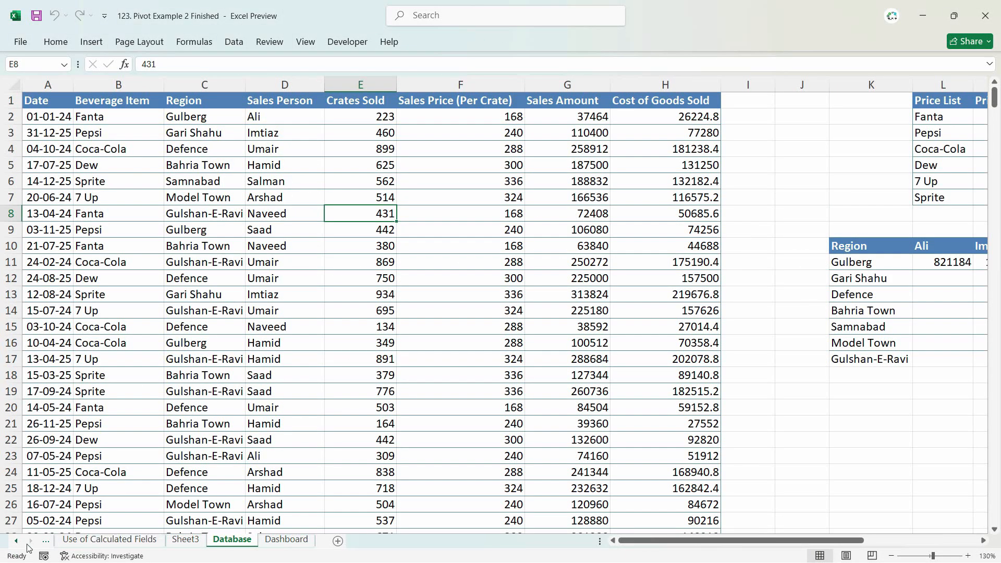
{"action": "left_click", "coordinate": [434, 543]}
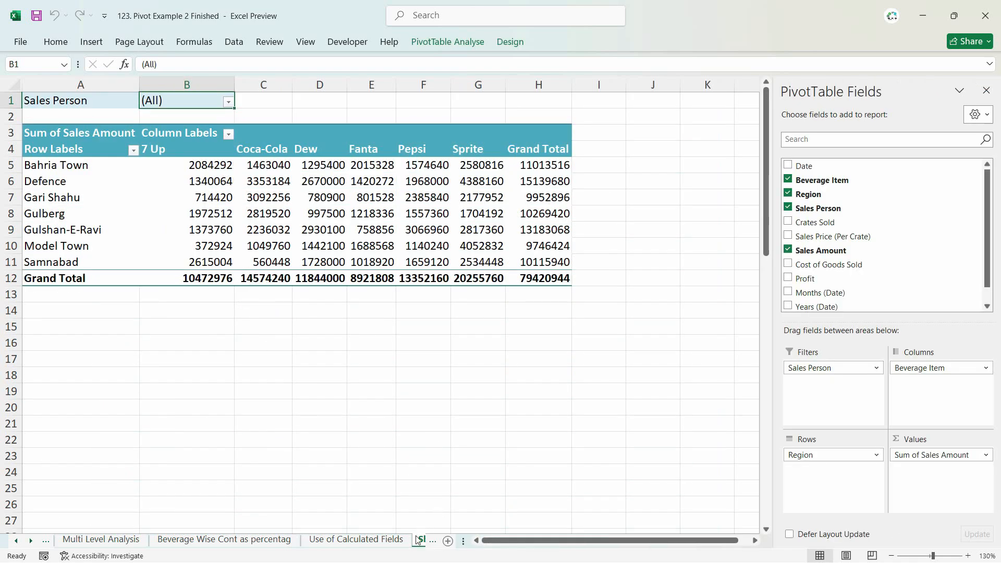
{"action": "left_click", "coordinate": [445, 41]}
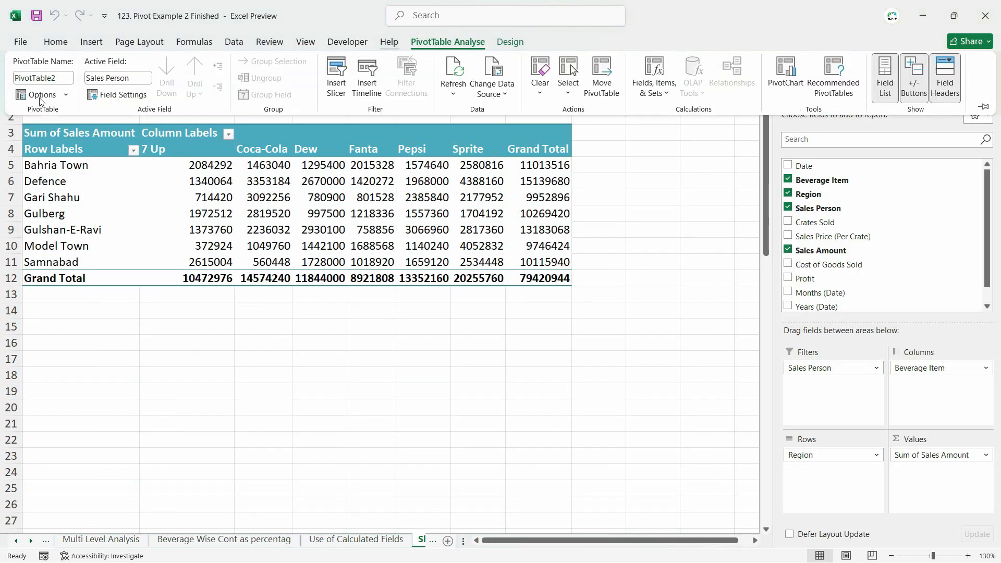
{"action": "left_click", "coordinate": [66, 94]}
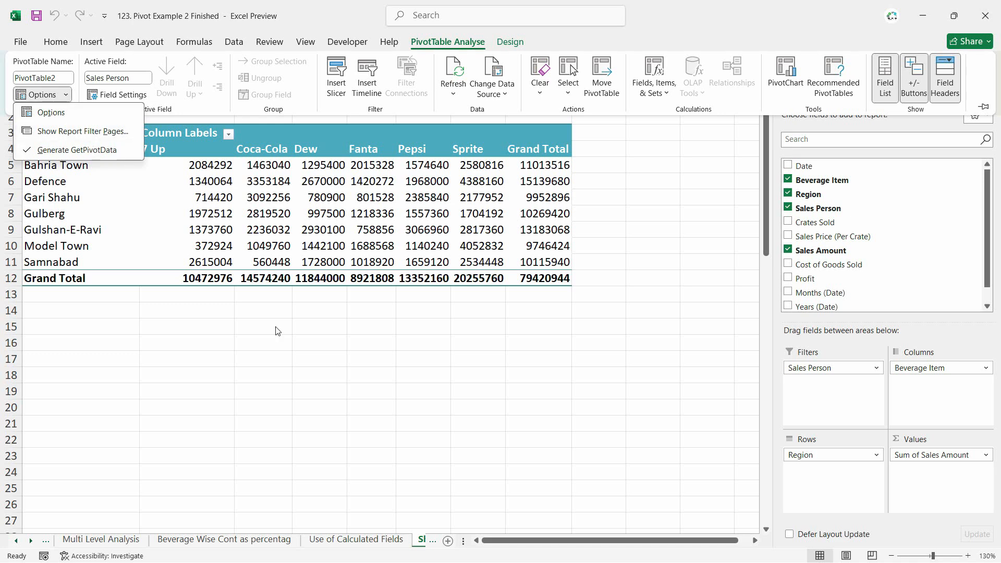
{"action": "right_click", "coordinate": [423, 545]}
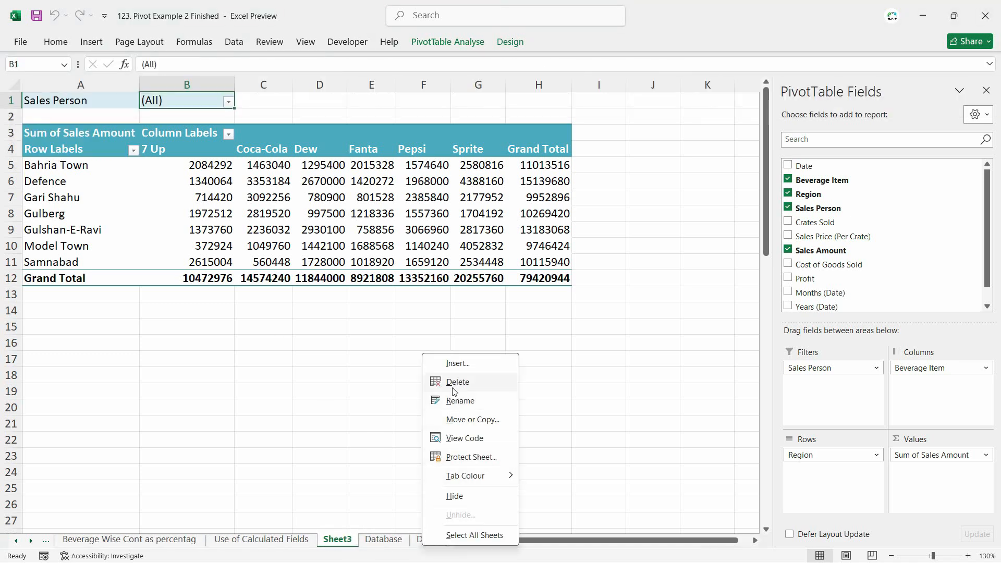
{"action": "left_click", "coordinate": [457, 382]}
- On the Sales Person Region Wise Sales sheet, list Bar Chart, Pie Chart and Line Graph in cells B15 to B17
{"action": "left_click", "coordinate": [17, 541]}
{"action": "left_click", "coordinate": [17, 541]}
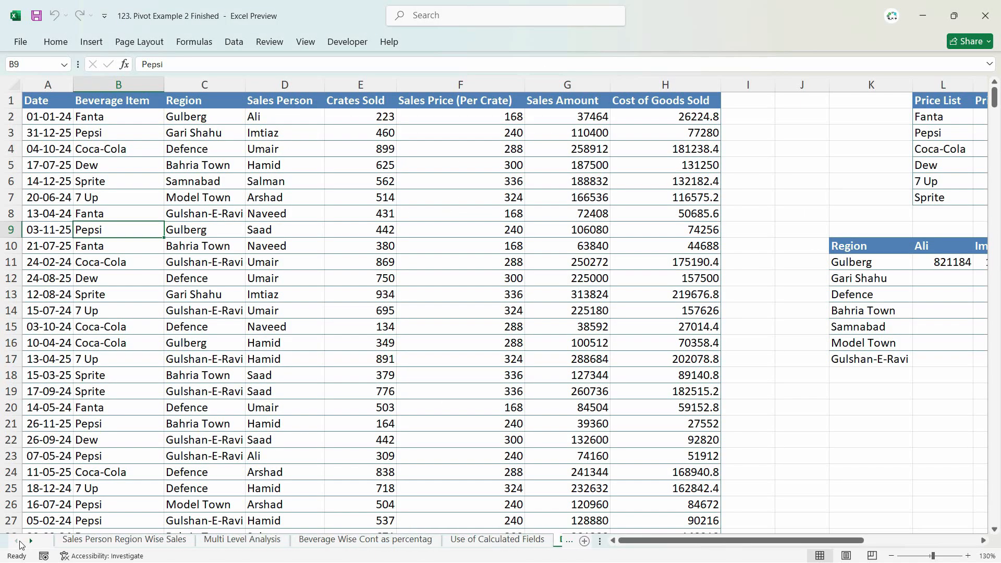
{"action": "left_click", "coordinate": [132, 542]}
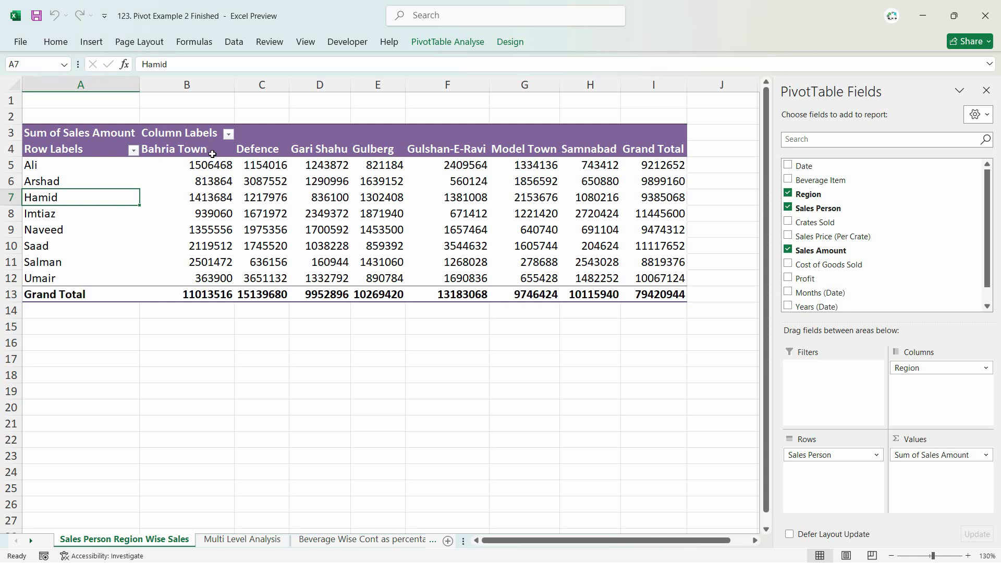
{"action": "left_click", "coordinate": [174, 324]}
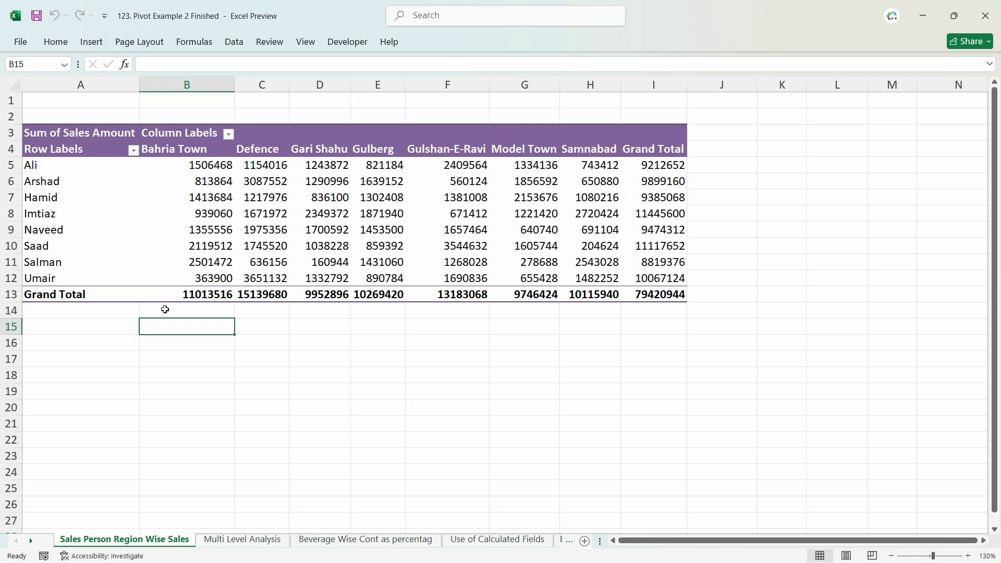
{"action": "type", "text": "Ba"}
{"action": "key", "text": "BackSpace"}
{"action": "key", "text": "BackSpace"}
{"action": "type", "text": "Ba"}
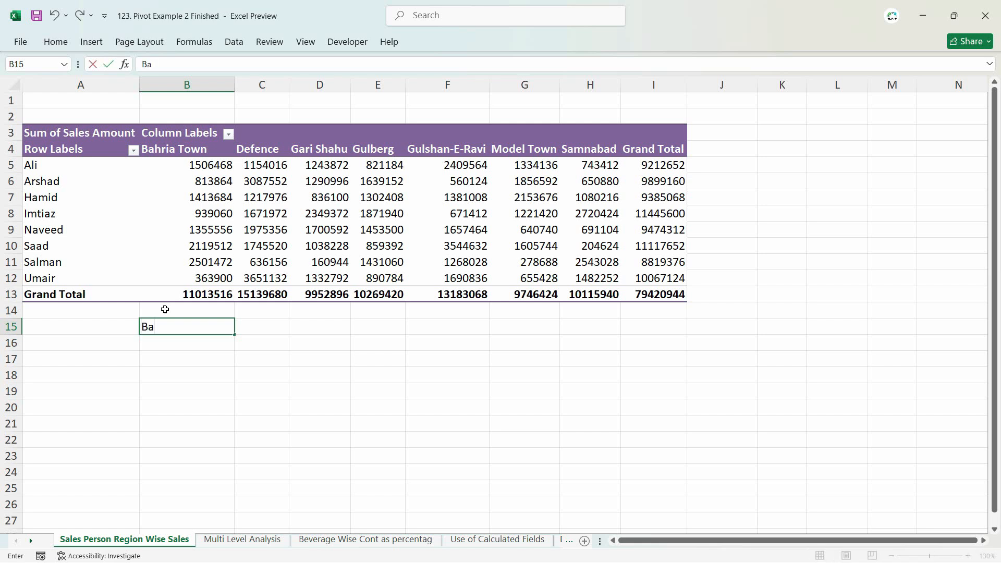
{"action": "type", "text": "r Chart"}
{"action": "key", "text": "Return"}
{"action": "type", "text": "Pie C"}
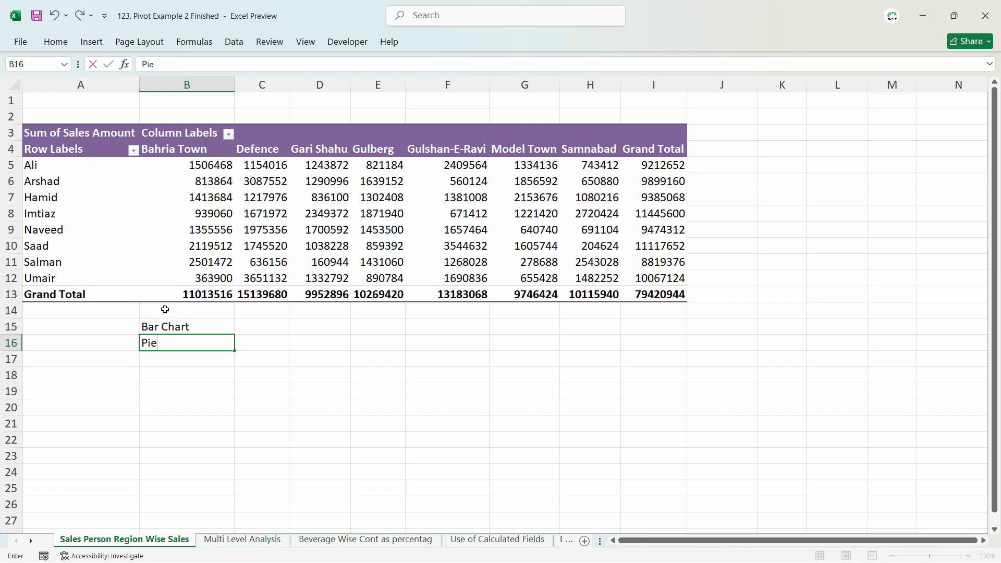
{"action": "type", "text": "hart"}
{"action": "key", "text": "Return"}
{"action": "type", "text": "Line"}
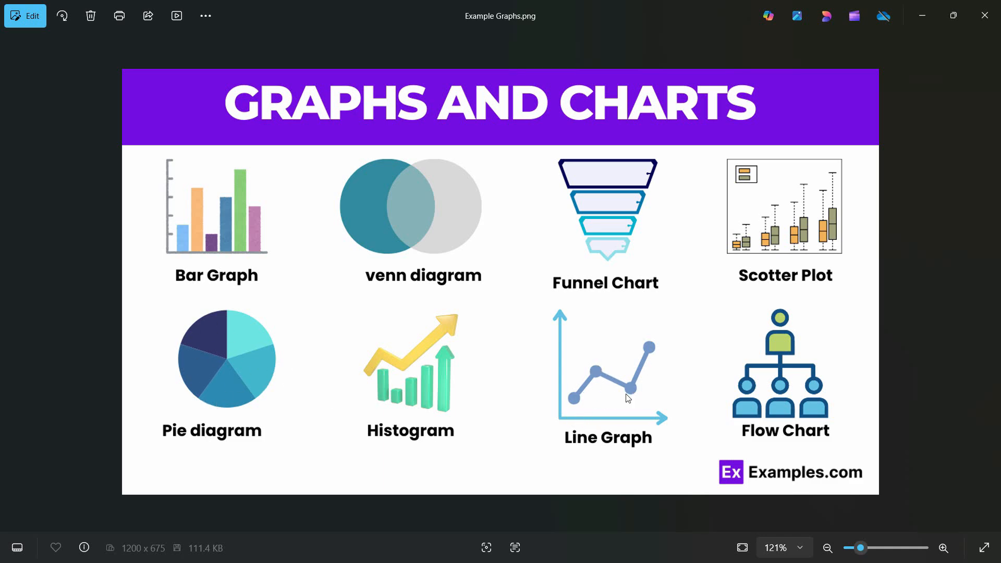
- Switch from the example graphs image back to Excel and review the chart types listed below the pivot table
{"action": "key", "text": "alt+Tab"}
{"action": "left_click", "coordinate": [270, 329]}
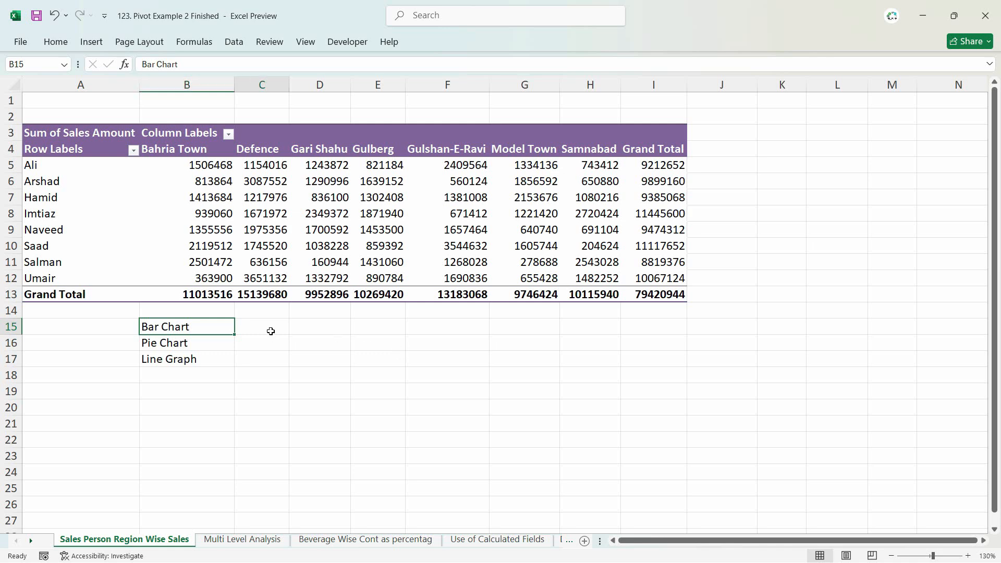
{"action": "left_click", "coordinate": [267, 343]}
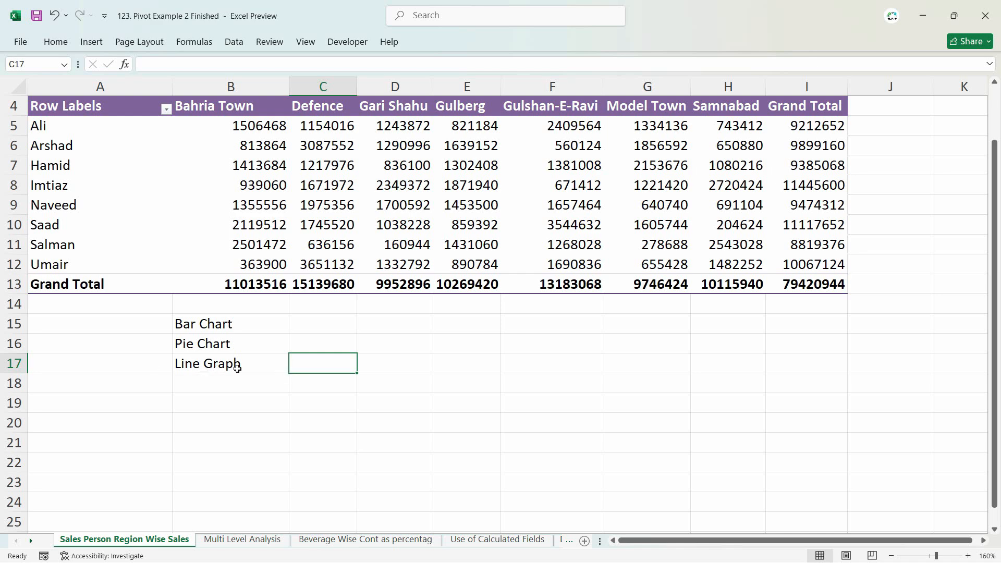
{"action": "left_click", "coordinate": [238, 370]}
{"action": "left_click", "coordinate": [303, 366]}
{"action": "left_click", "coordinate": [267, 371]}
{"action": "left_click", "coordinate": [325, 369]}
{"action": "left_click", "coordinate": [316, 324]}
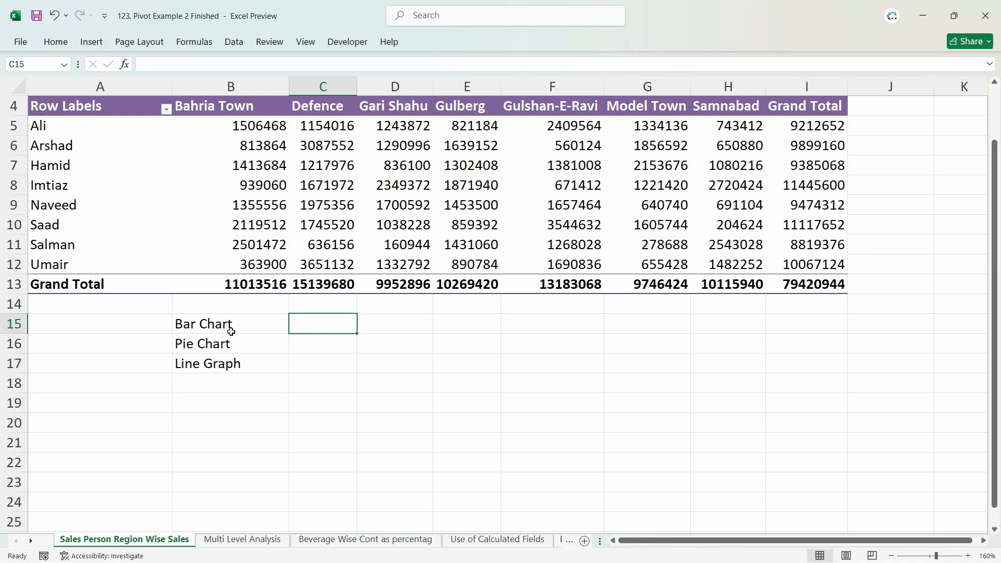
{"action": "left_click", "coordinate": [230, 331]}
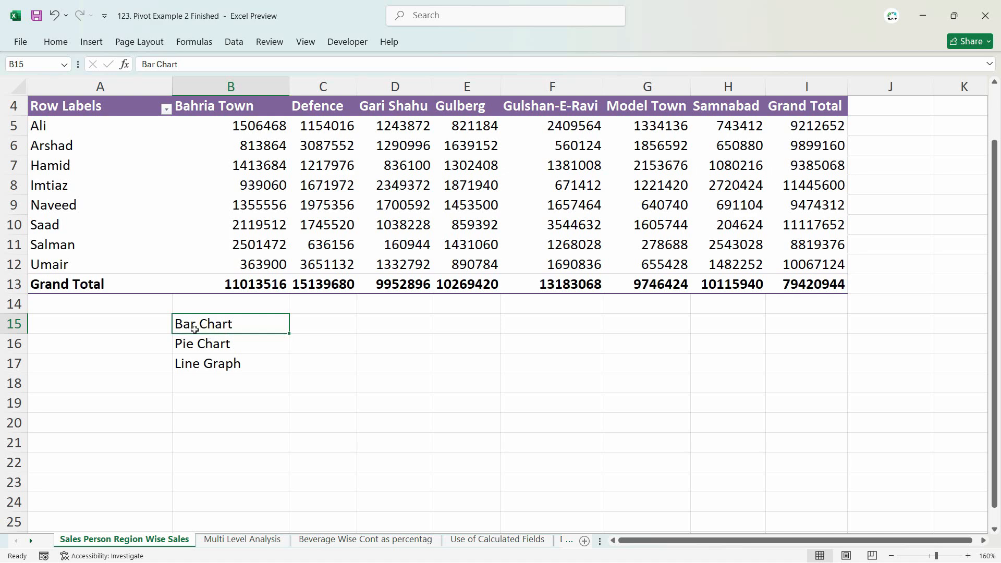
{"action": "left_click", "coordinate": [299, 324]}
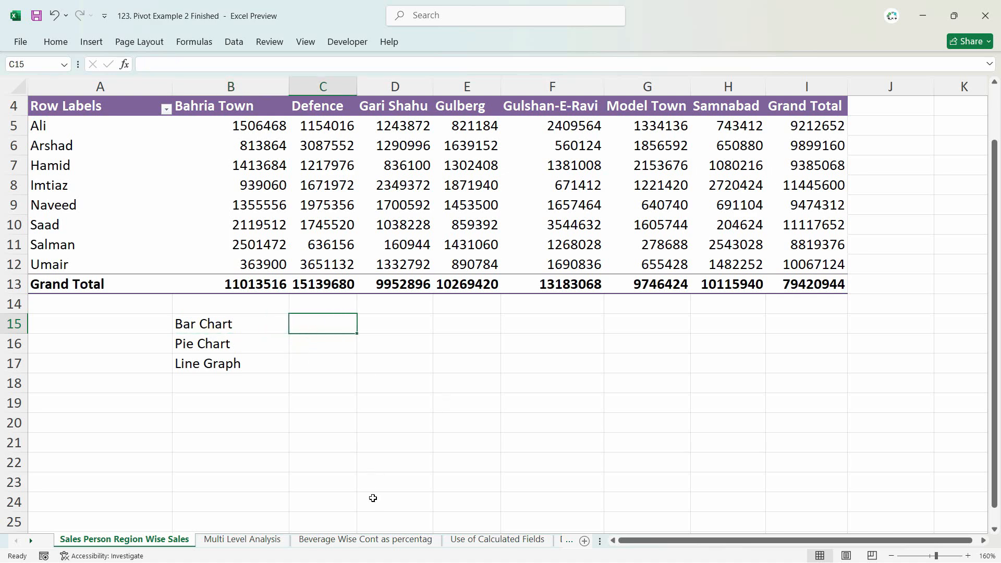
- Examine the percentage contributions on the Beverage Wise Cont as percentag sheet and relate them to the Pie Chart entry in B16
{"action": "left_click", "coordinate": [365, 539]}
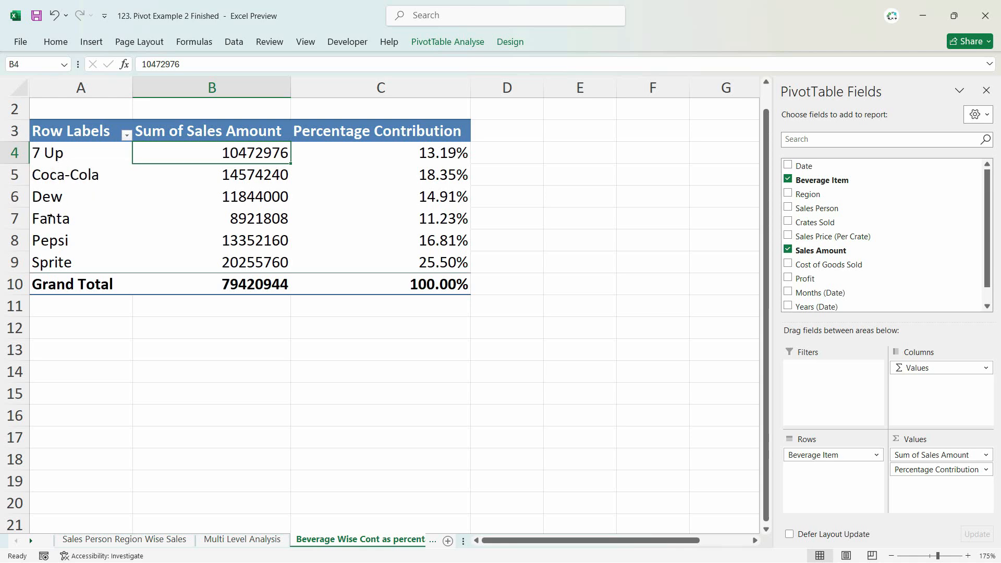
{"action": "left_click", "coordinate": [427, 288]}
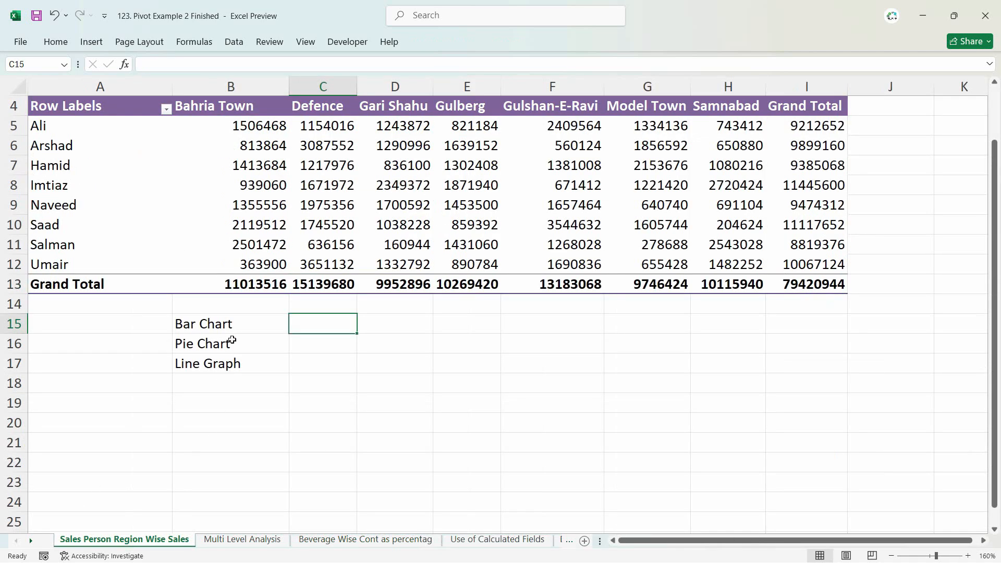
{"action": "left_click", "coordinate": [232, 340]}
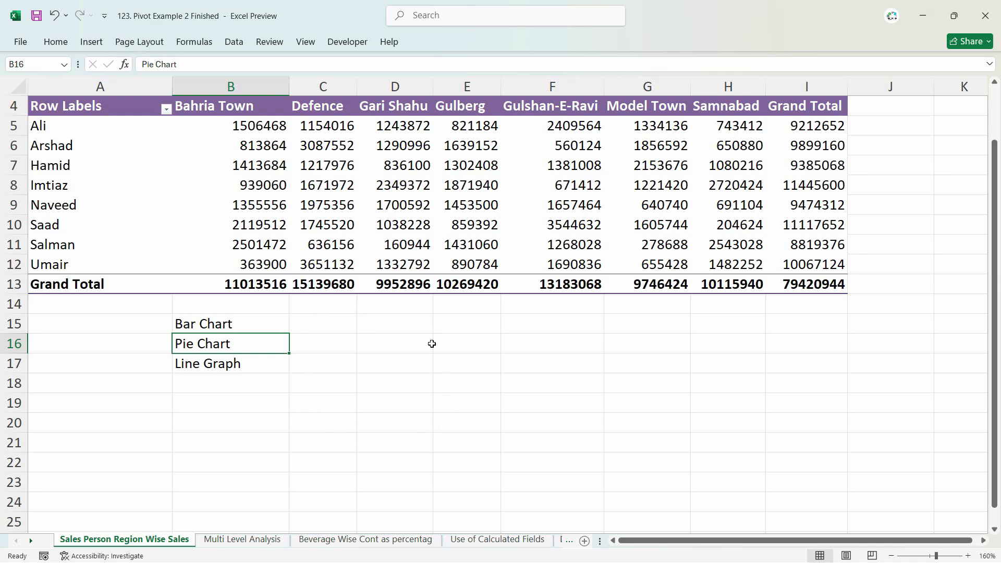
- Switch to the Word document 128. Chart Types and read the Bar Chart section on when to use it and its conditions
{"action": "key", "text": "alt+Tab"}
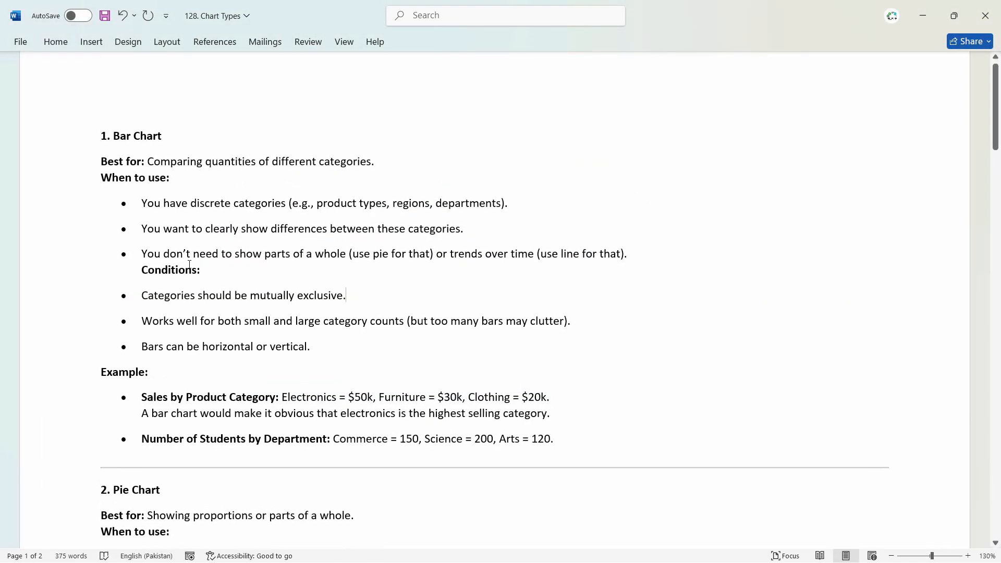
{"action": "key", "text": "ctrl+v"}
{"action": "scroll", "coordinate": [225, 374], "scroll_direction": "down", "scroll_amount": 10}
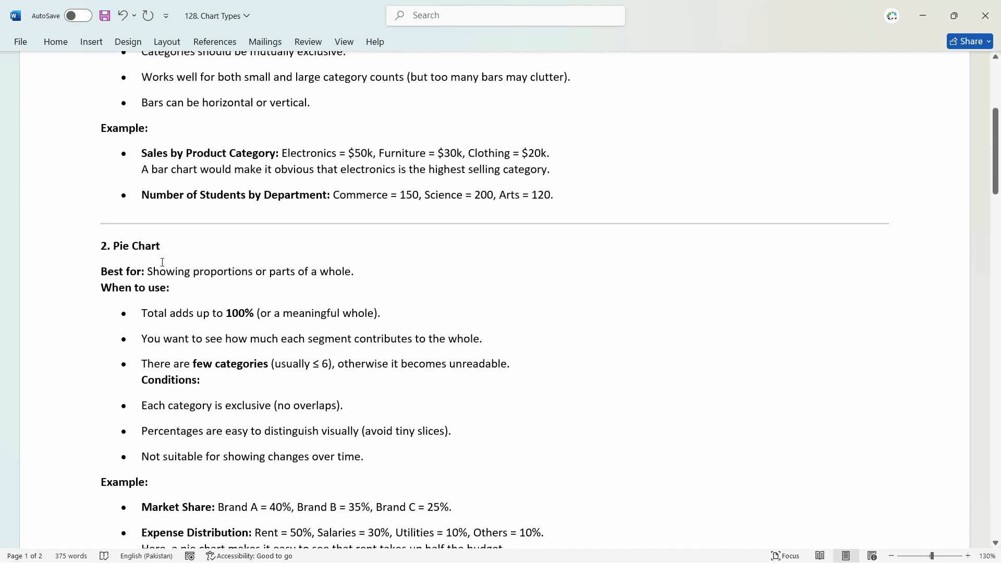
{"action": "scroll", "coordinate": [220, 329], "scroll_direction": "down", "scroll_amount": 1}
{"action": "scroll", "coordinate": [223, 328], "scroll_direction": "up", "scroll_amount": 10}
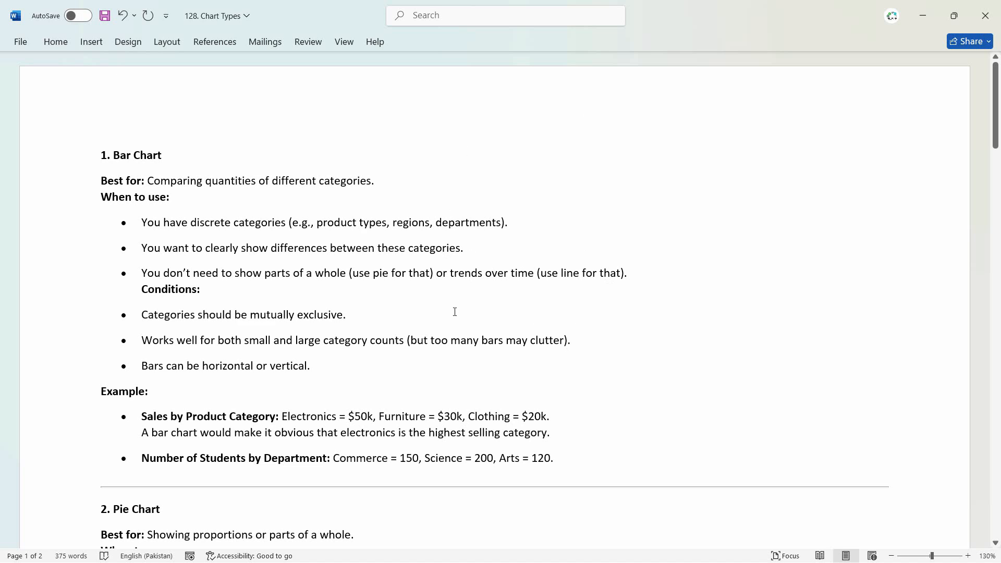
{"action": "scroll", "coordinate": [452, 314], "scroll_direction": "down", "scroll_amount": 3}
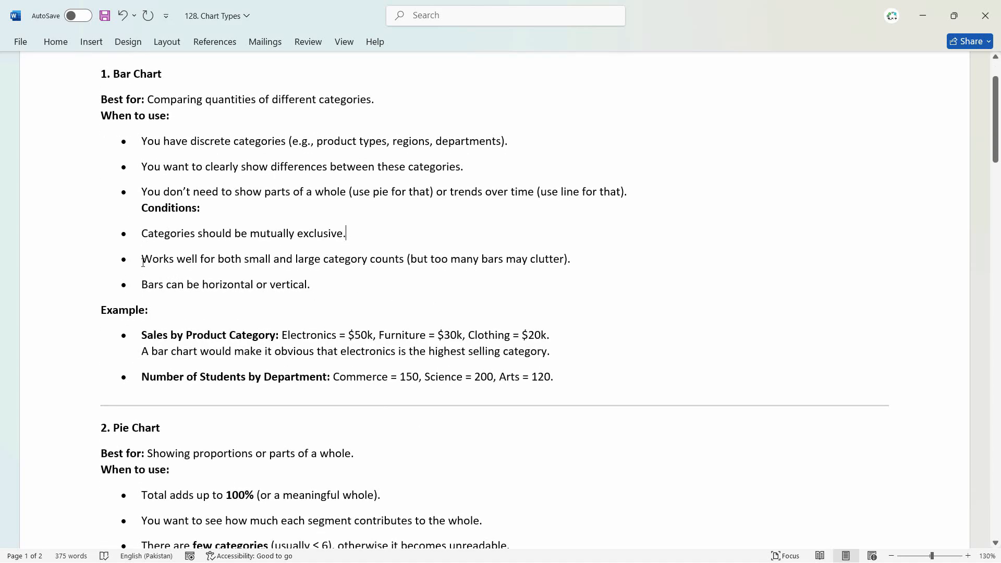
{"action": "left_click_drag", "start_coordinate": [144, 263], "coordinate": [243, 263]}
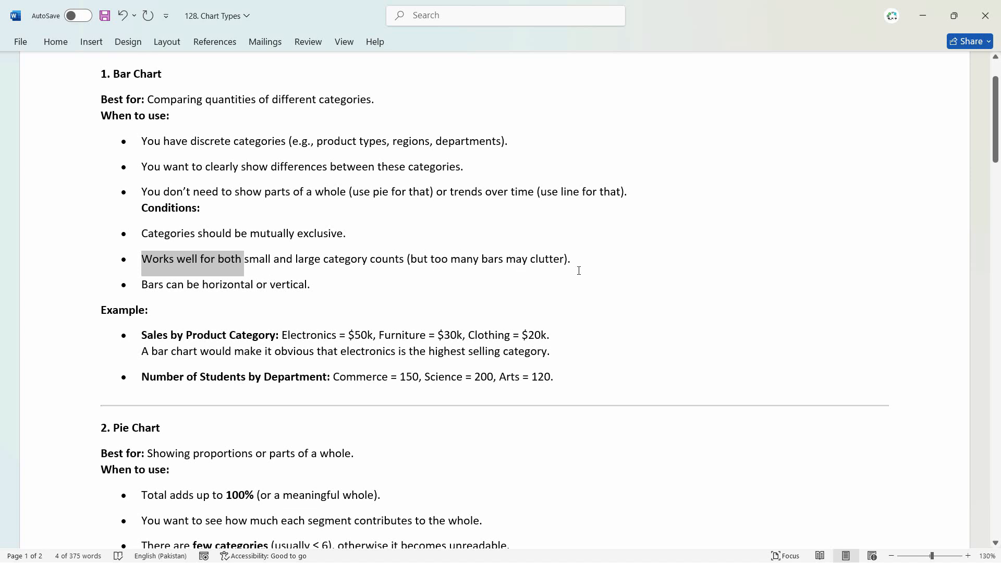
{"action": "left_click_drag", "start_coordinate": [564, 261], "coordinate": [481, 261]}
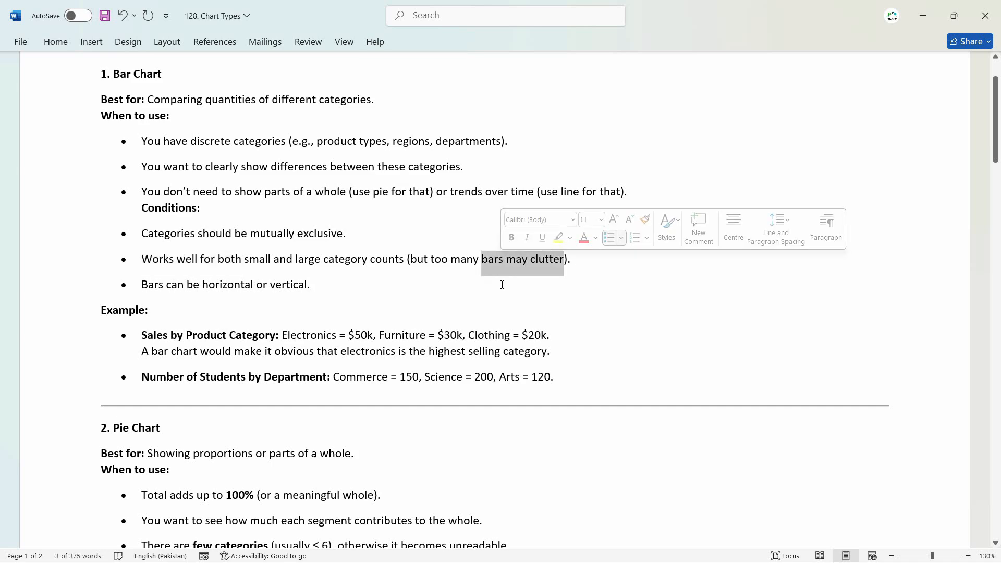
{"action": "scroll", "coordinate": [364, 334], "scroll_direction": "down", "scroll_amount": 1}
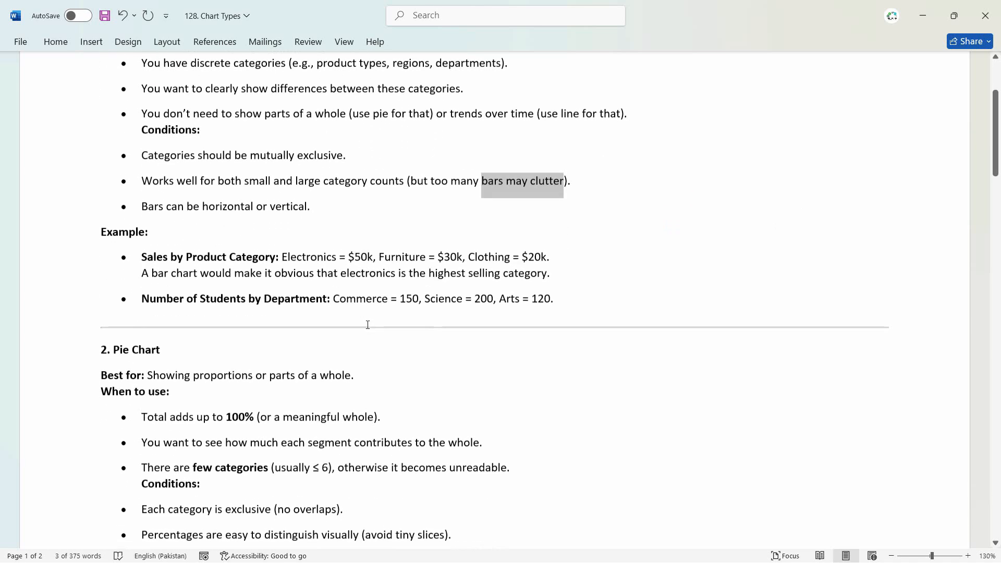
{"action": "left_click", "coordinate": [361, 268]}
- Read the Pie Chart and Line Graph sections and the Quick Selection Guide table for each chart's purpose and examples
{"action": "scroll", "coordinate": [219, 323], "scroll_direction": "down", "scroll_amount": 2}
{"action": "scroll", "coordinate": [225, 338], "scroll_direction": "down", "scroll_amount": 2}
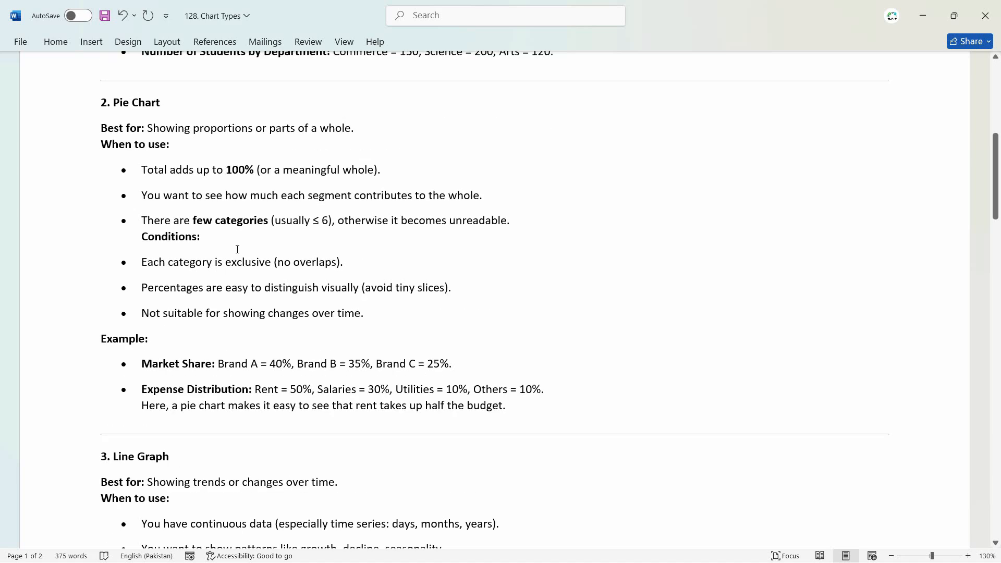
{"action": "scroll", "coordinate": [271, 245], "scroll_direction": "down", "scroll_amount": 2}
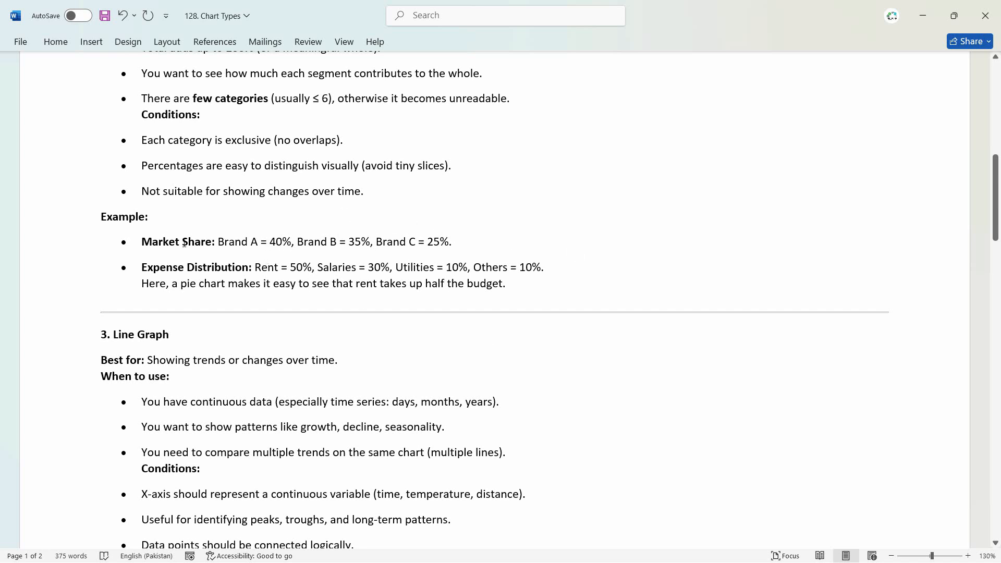
{"action": "scroll", "coordinate": [231, 239], "scroll_direction": "down", "scroll_amount": 4}
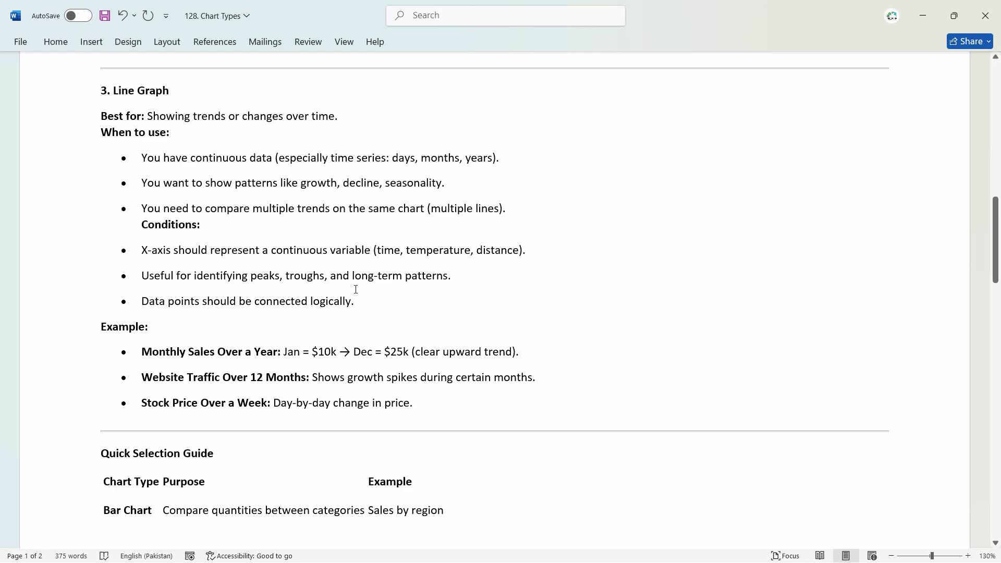
{"action": "scroll", "coordinate": [356, 289], "scroll_direction": "down", "scroll_amount": 3}
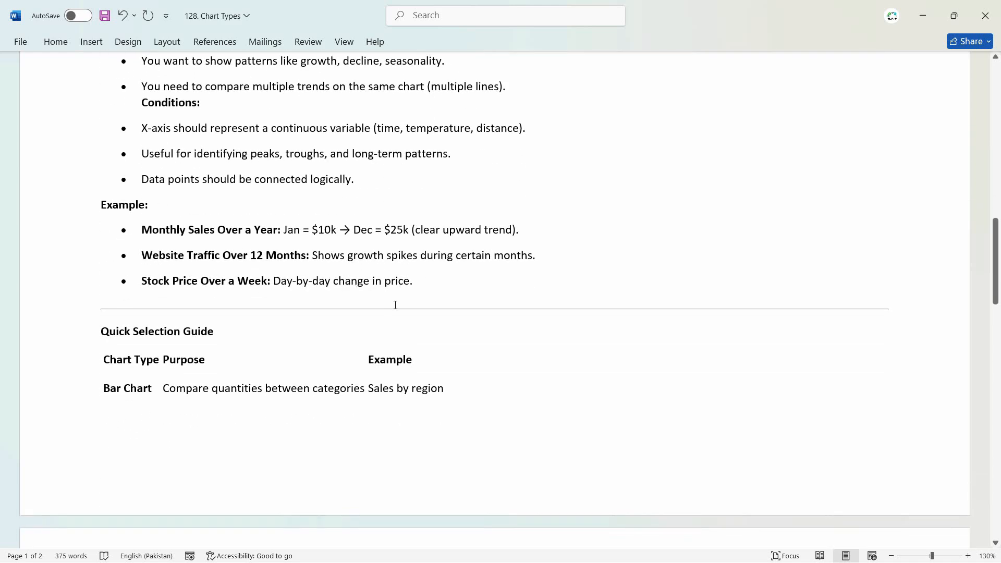
{"action": "scroll", "coordinate": [389, 306], "scroll_direction": "down", "scroll_amount": 3}
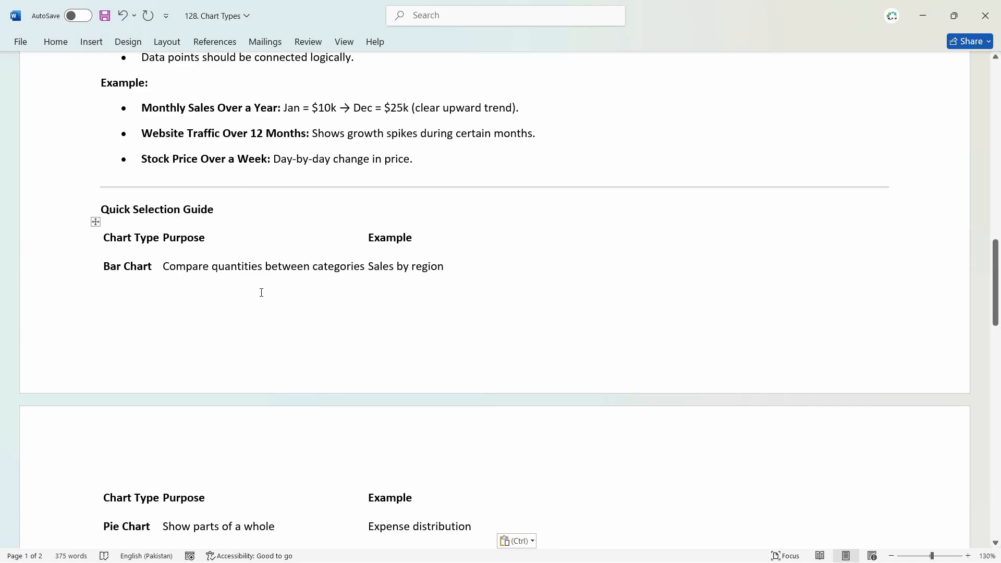
{"action": "scroll", "coordinate": [201, 321], "scroll_direction": "up", "scroll_amount": 6}
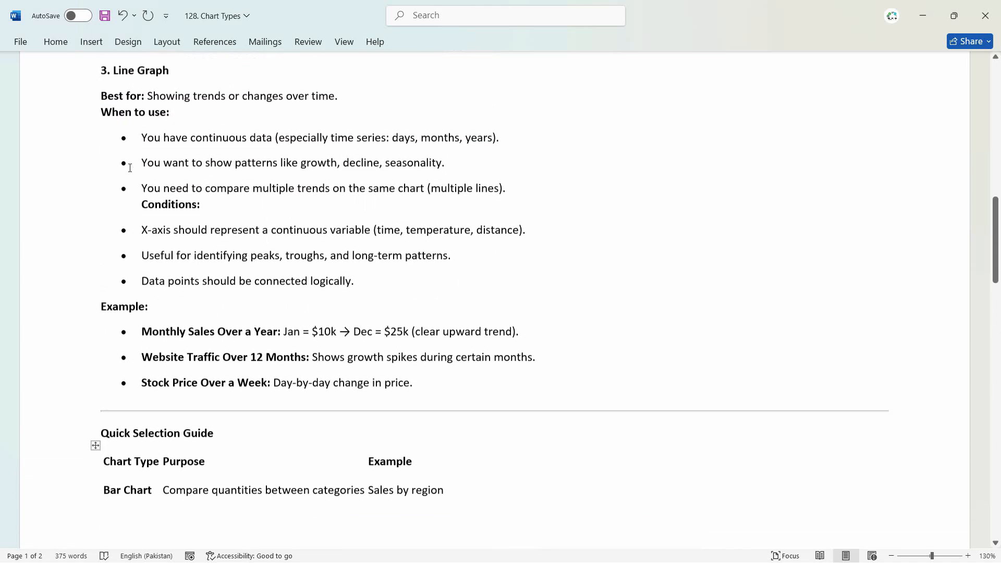
{"action": "scroll", "coordinate": [293, 380], "scroll_direction": "down", "scroll_amount": 9}
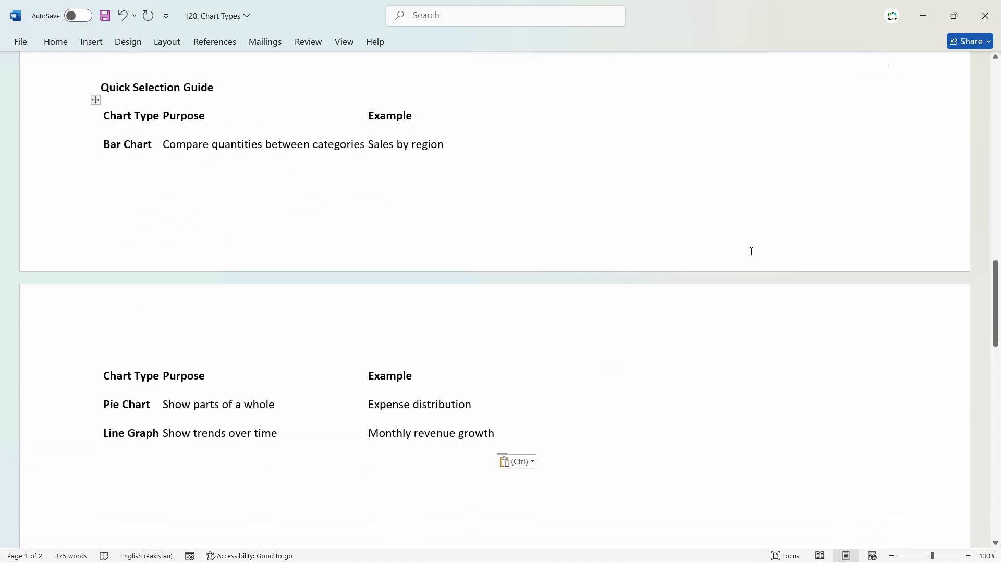
{"action": "scroll", "coordinate": [700, 283], "scroll_direction": "up", "scroll_amount": 8}
{"action": "scroll", "coordinate": [469, 234], "scroll_direction": "up", "scroll_amount": 2}
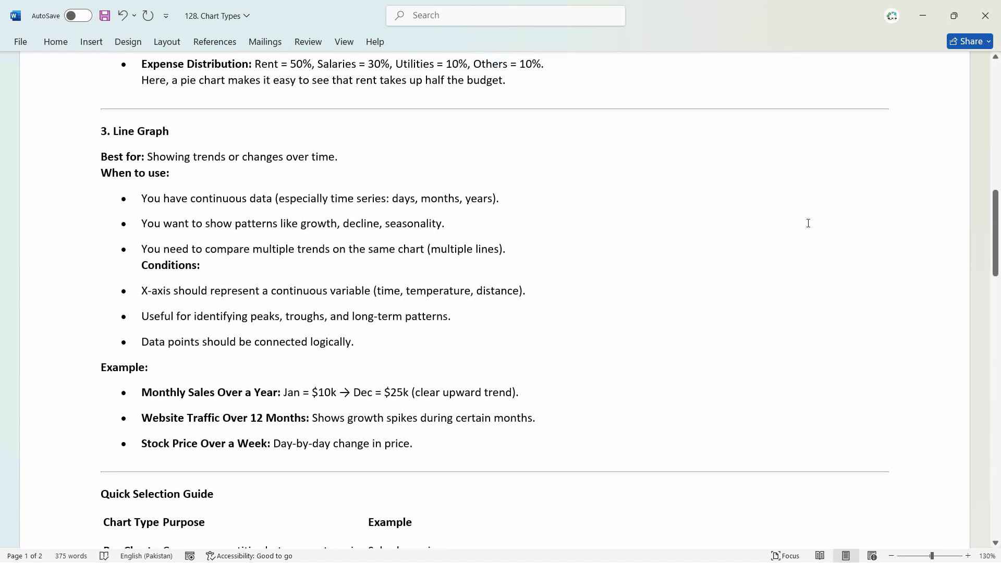
{"action": "scroll", "coordinate": [807, 226], "scroll_direction": "up", "scroll_amount": 12}
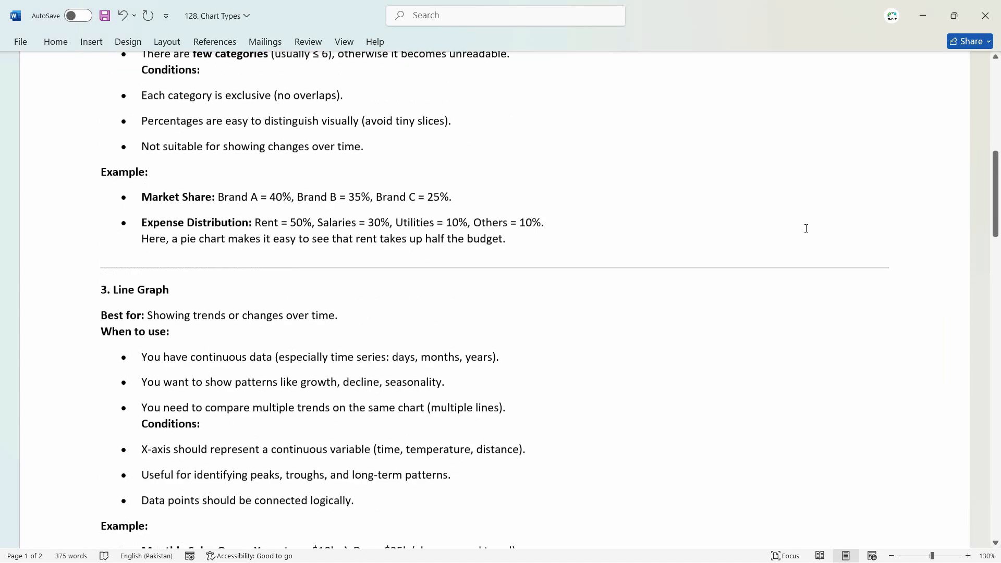
{"action": "scroll", "coordinate": [803, 243], "scroll_direction": "up", "scroll_amount": 2}
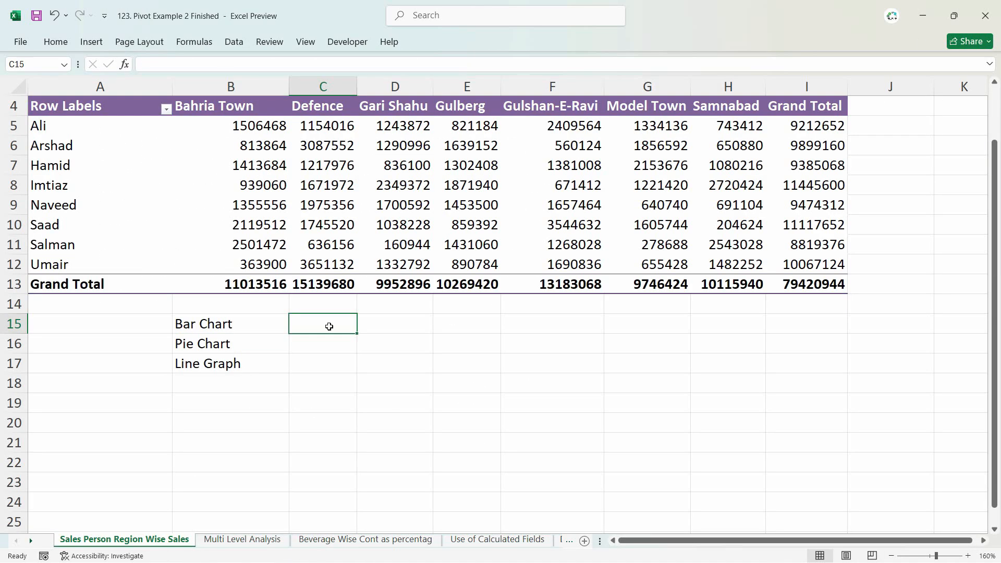
- Back in Excel, describe Bar Chart with Long Term Analysis in C15, Shorter Data in D15 and Low Fluctuation in E15
{"action": "type", "text": "Long"}
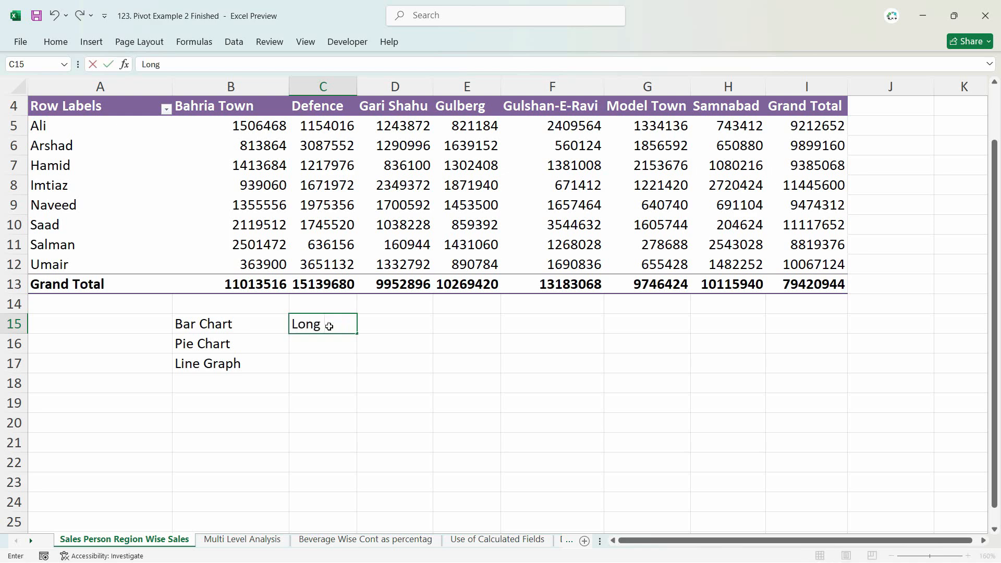
{"action": "type", "text": " Term Analys"}
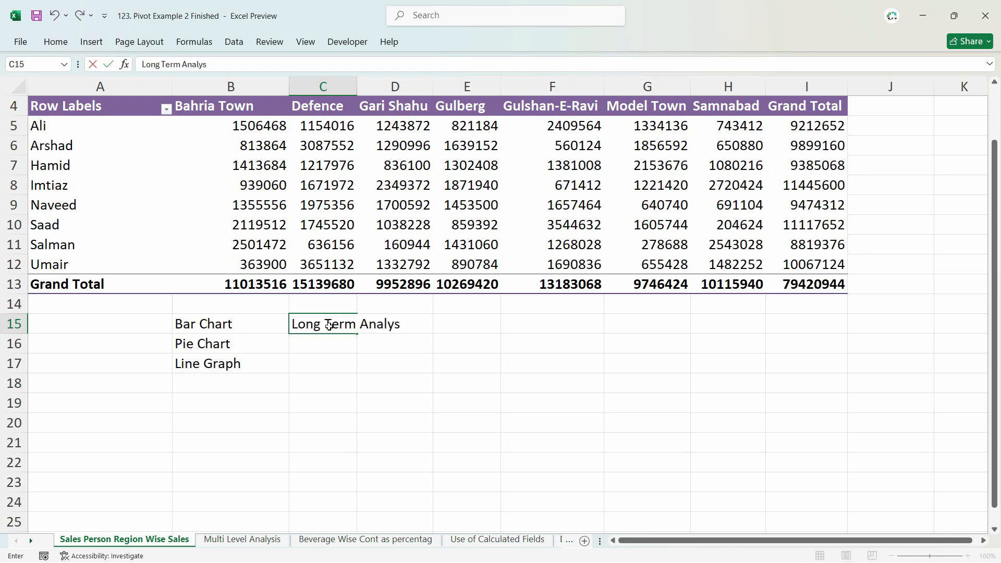
{"action": "type", "text": "er"}
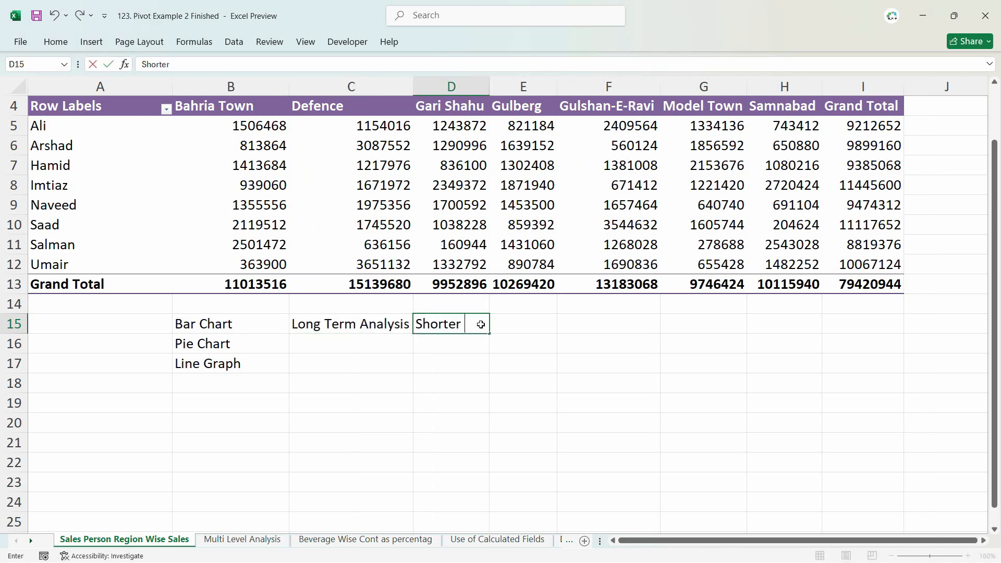
{"action": "type", "text": " Data"}
{"action": "key", "text": "Tab"}
{"action": "type", "text": "Low"}
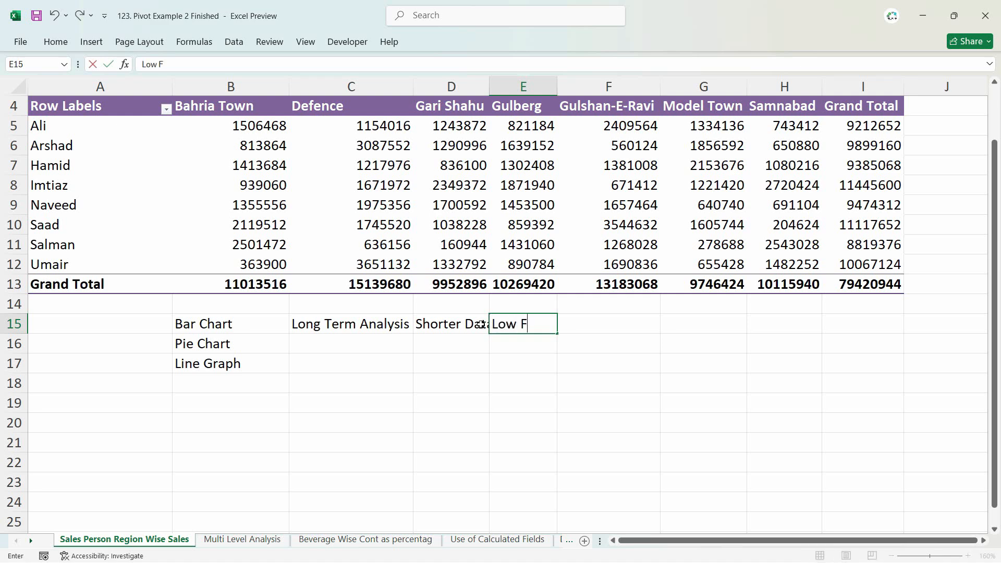
{"action": "type", "text": "luctuation"}
- Reorder the chart type list so Line Graph is in B16 and Pie Chart is in B17
{"action": "left_click", "coordinate": [261, 371]}
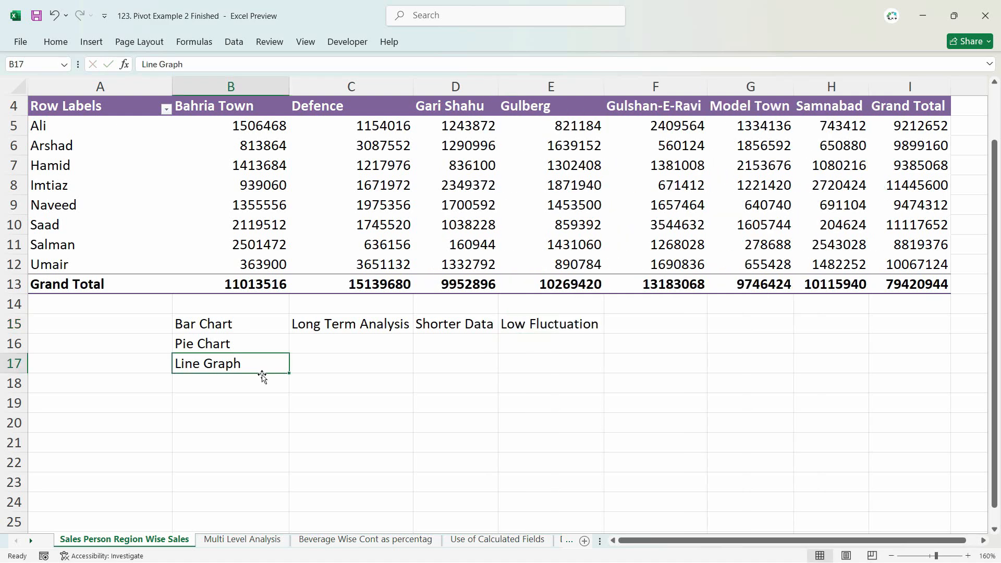
{"action": "left_click_drag", "start_coordinate": [262, 374], "coordinate": [241, 344]}
{"action": "left_click", "coordinate": [228, 370]}
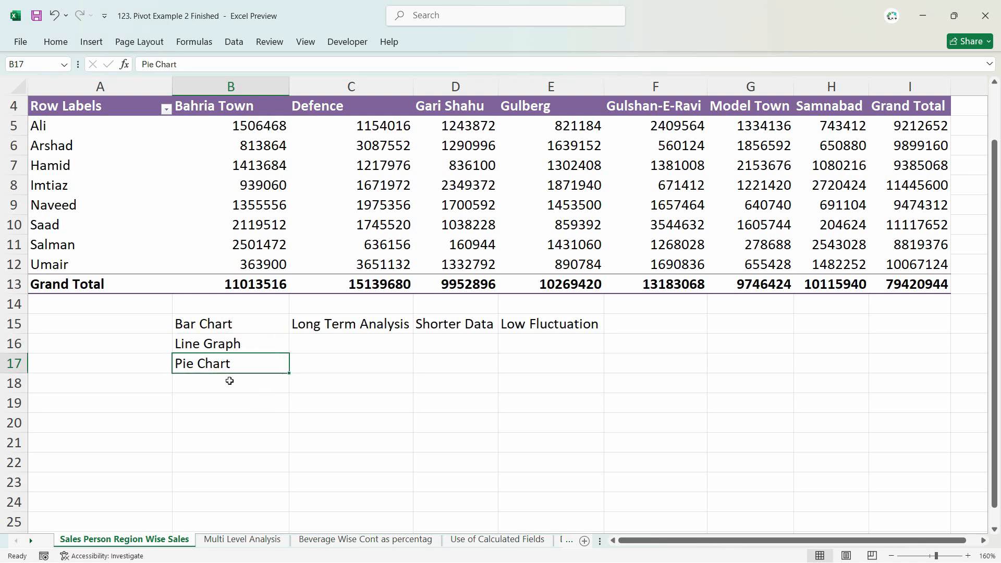
- Enter Short Term Analysis in C16 beside Line Graph
{"action": "left_click", "coordinate": [391, 351]}
{"action": "type", "text": "Short"}
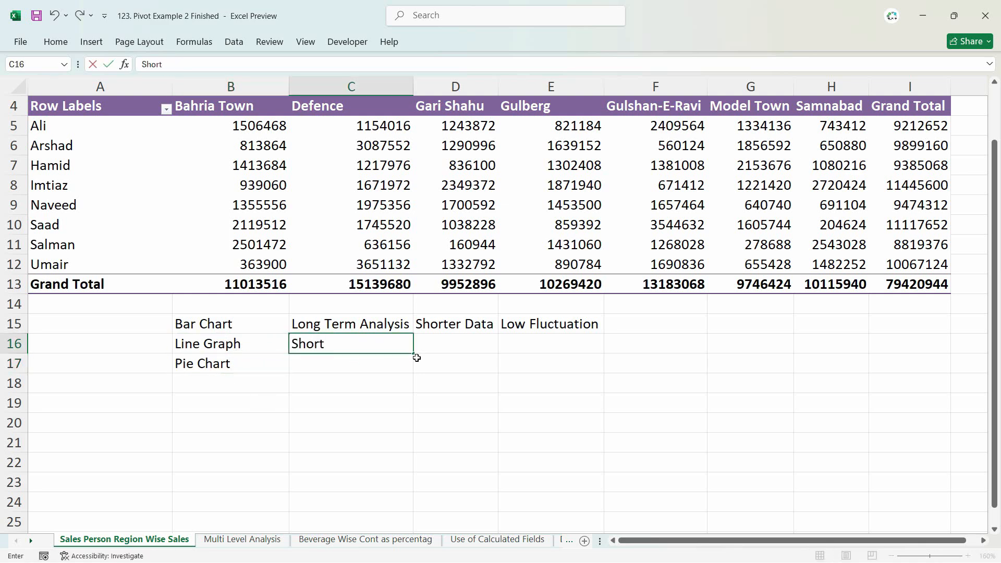
{"action": "type", "text": " Term Analysis"}
{"action": "key", "text": "ctrl+Return"}
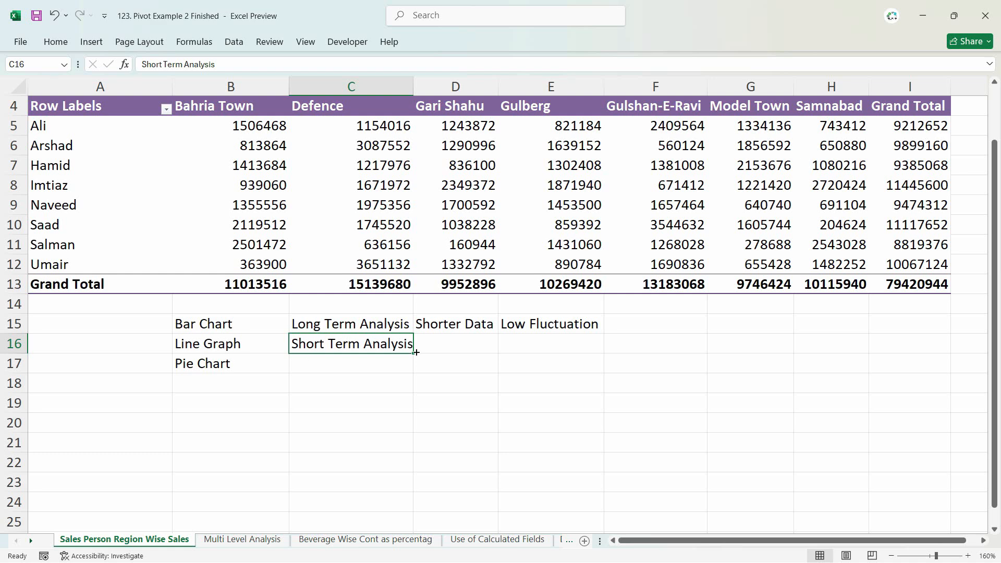
- Compare the Bar Chart characteristics in row 15 with the Line Graph entries in row 16
{"action": "left_click", "coordinate": [462, 344]}
{"action": "left_click", "coordinate": [363, 347]}
{"action": "left_click", "coordinate": [357, 319]}
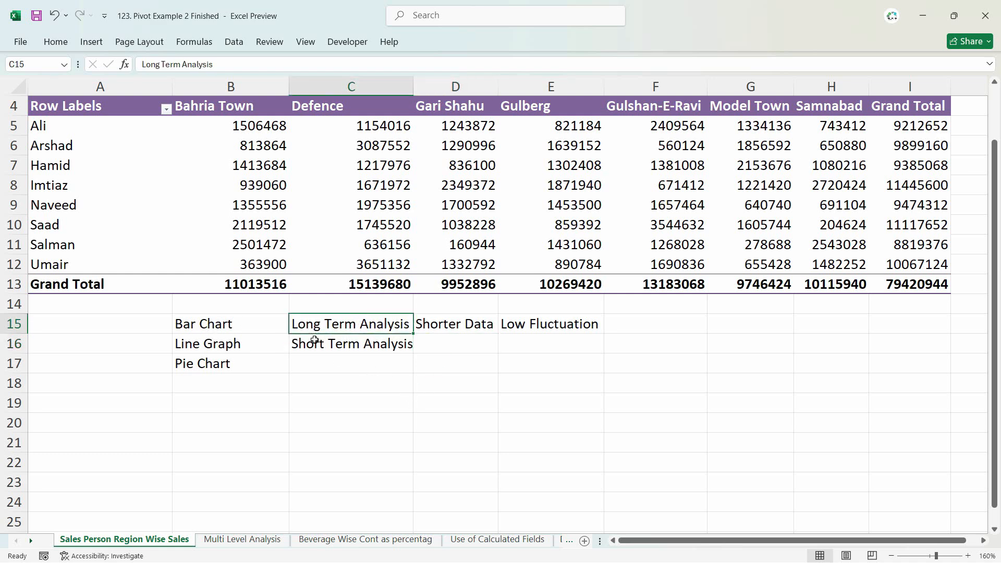
{"action": "left_click", "coordinate": [319, 350]}
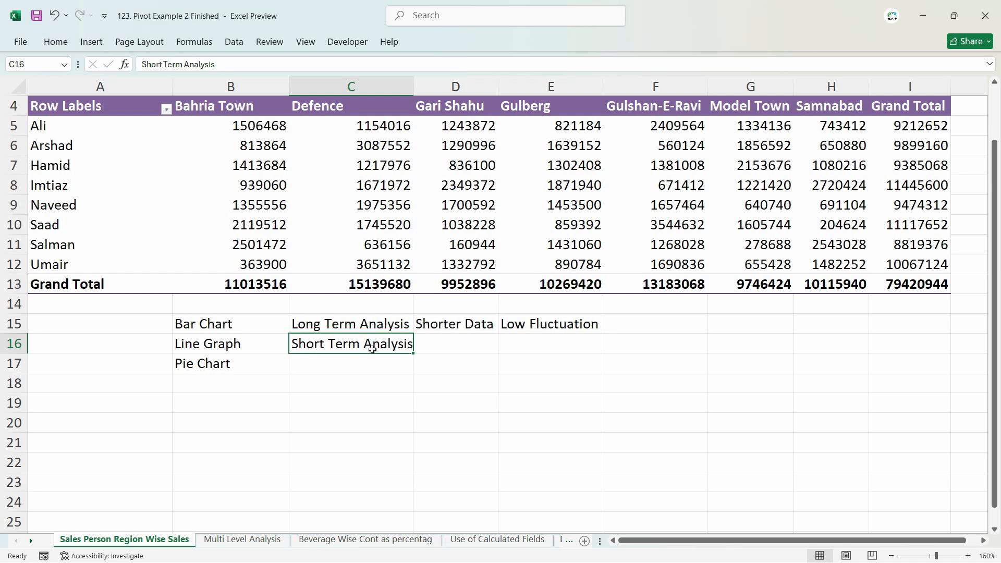
{"action": "left_click", "coordinate": [454, 354]}
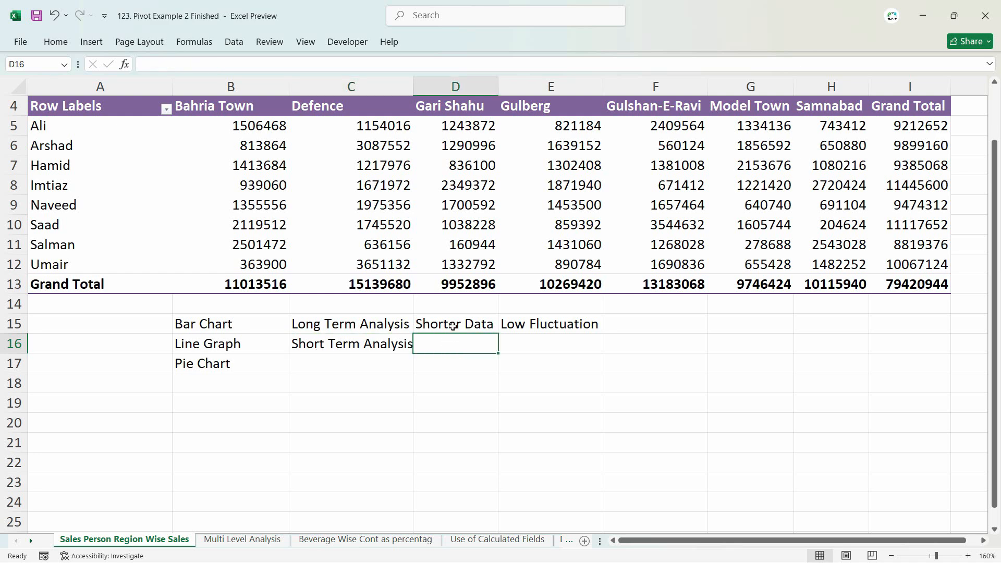
{"action": "left_click", "coordinate": [452, 324]}
{"action": "left_click", "coordinate": [437, 349]}
{"action": "left_click", "coordinate": [441, 326]}
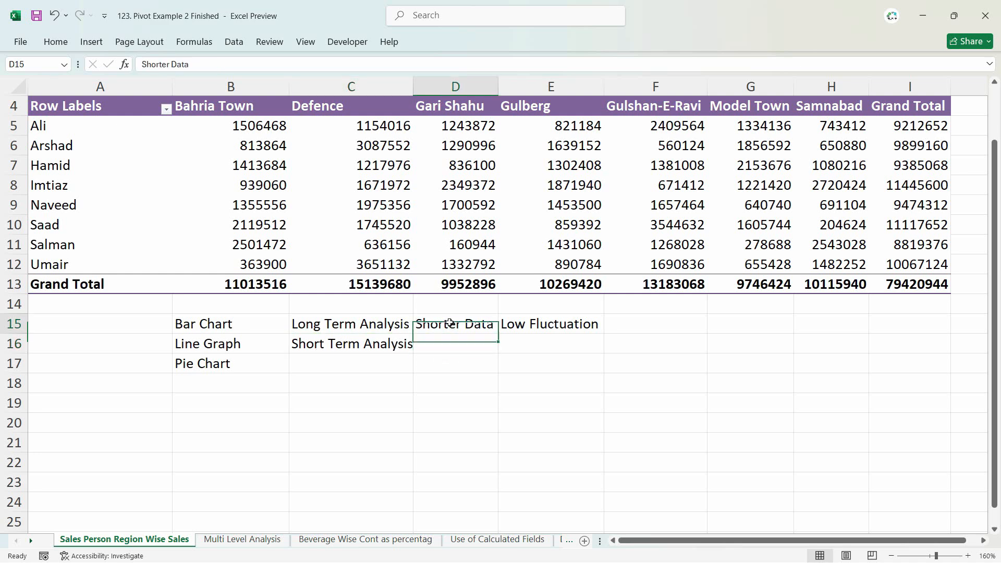
{"action": "left_click", "coordinate": [440, 347]}
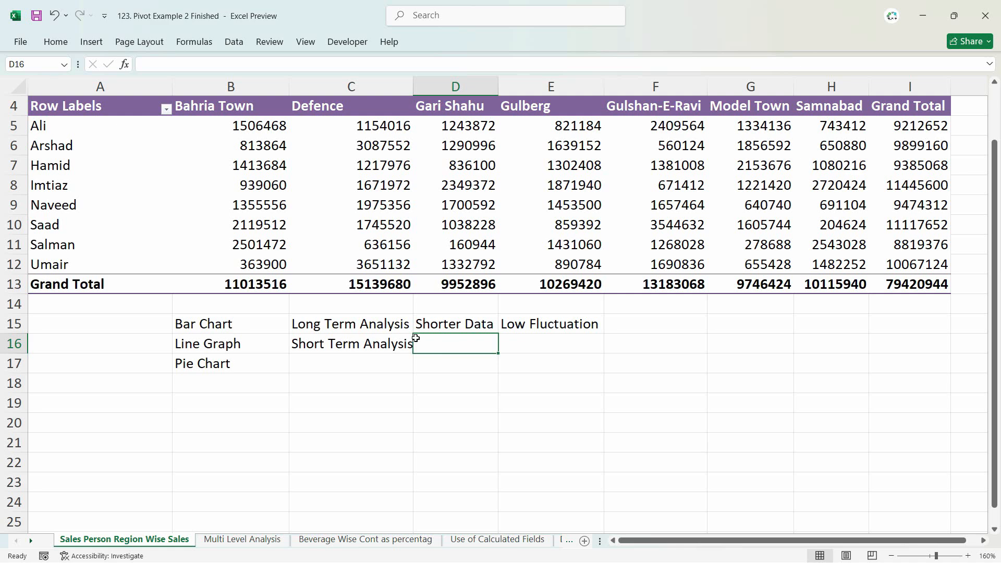
- Complete the Line Graph row with Detailed Data in D16 and Frequent Fluctiation in E16, with columns C to E widened to fit
{"action": "key", "text": "ctrl+z"}
{"action": "type", "text": "L"}
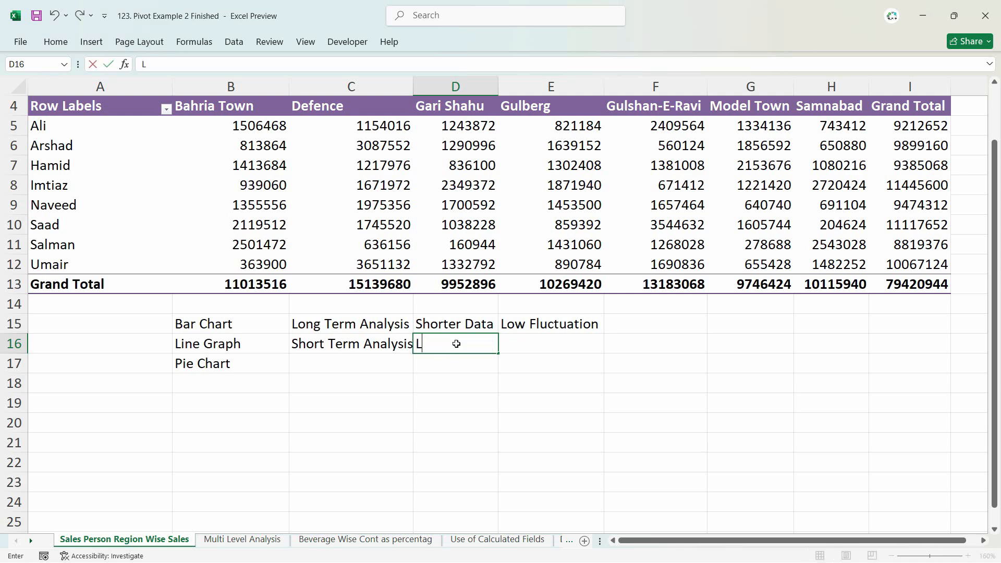
{"action": "type", "text": "Detailed Data"}
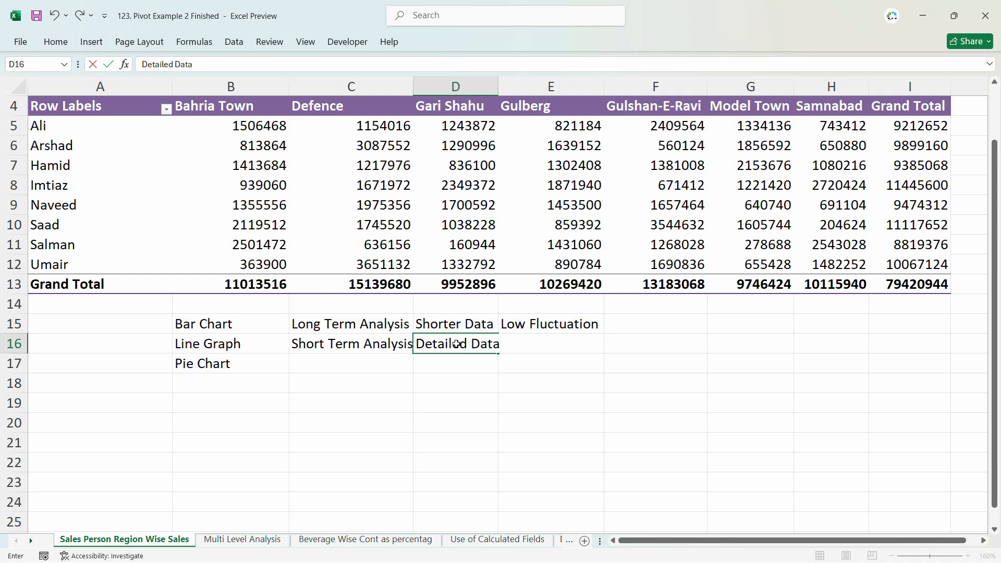
{"action": "key", "text": "Tab"}
{"action": "type", "text": "Frequent D"}
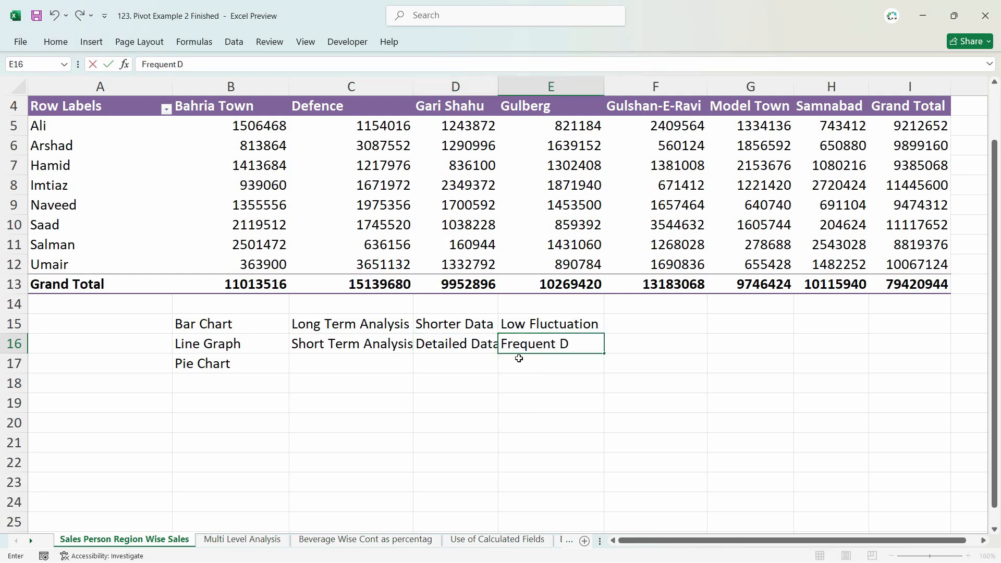
{"action": "key", "text": "BackSpace"}
{"action": "type", "text": "Fluctiation"}
{"action": "key", "text": "Return"}
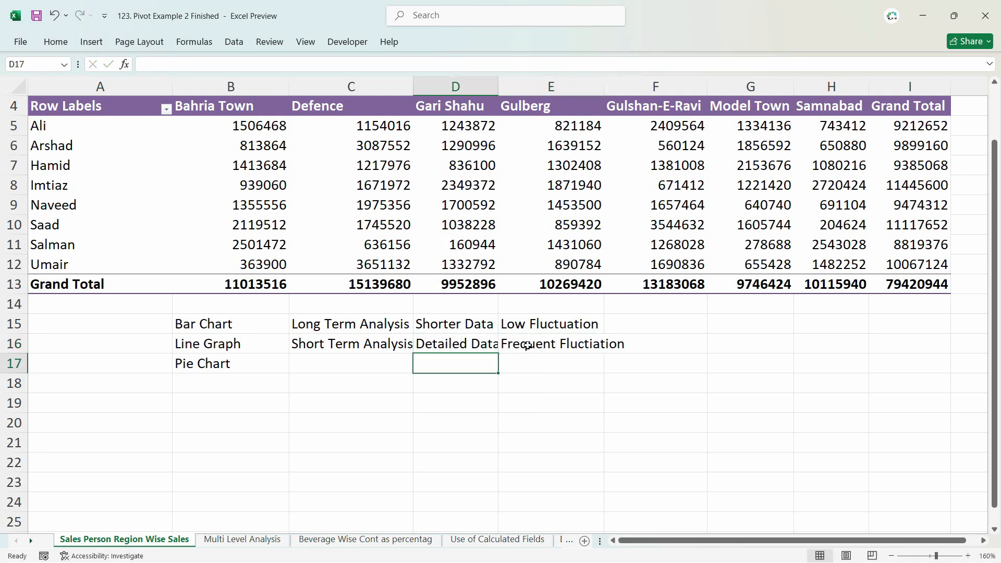
{"action": "left_click", "coordinate": [533, 351]}
{"action": "left_click", "coordinate": [361, 364]}
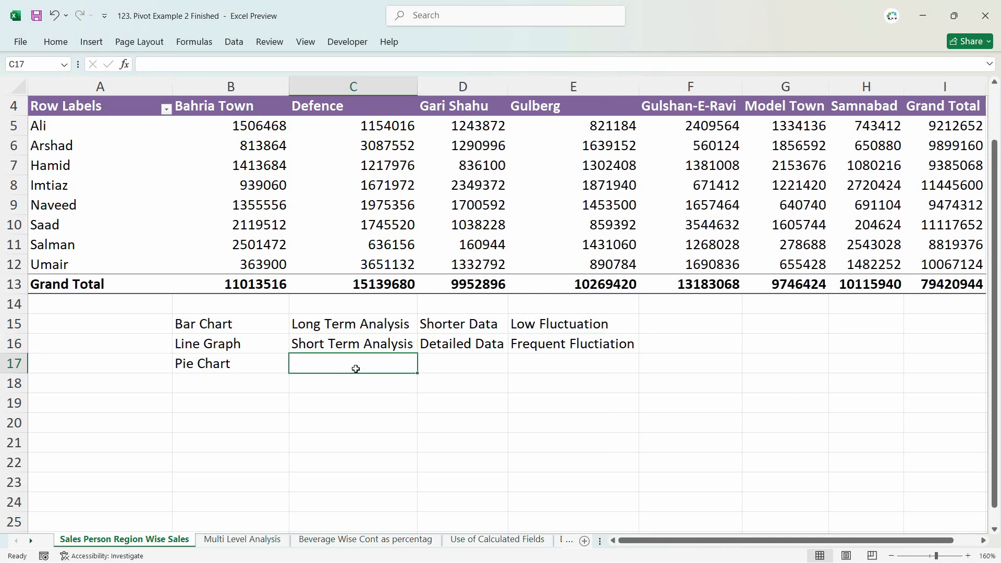
- Enter 1 Comparitive in C17 beside Pie Chart
{"action": "type", "text": "1 Co"}
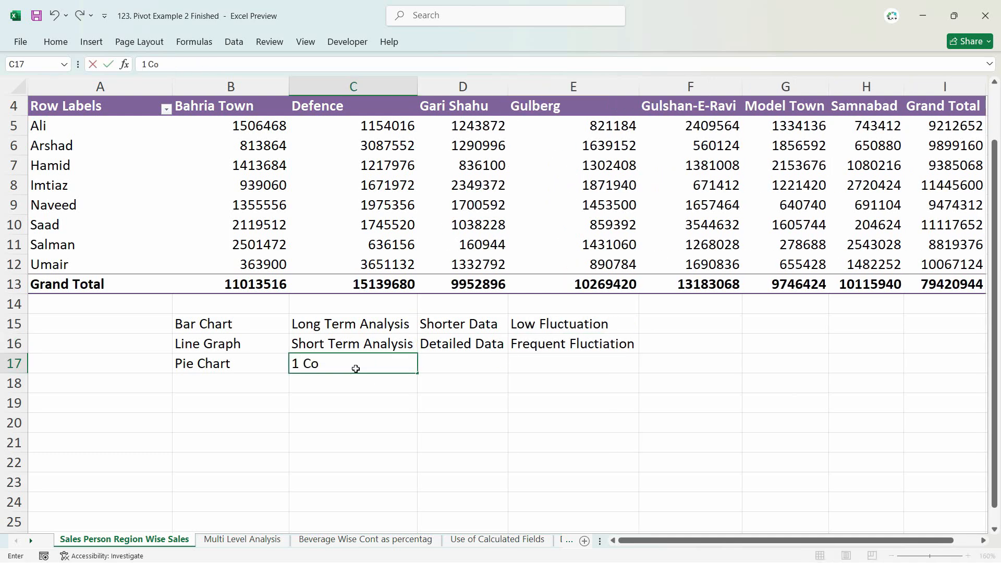
{"action": "type", "text": "mparitive"}
{"action": "key", "text": "Return"}
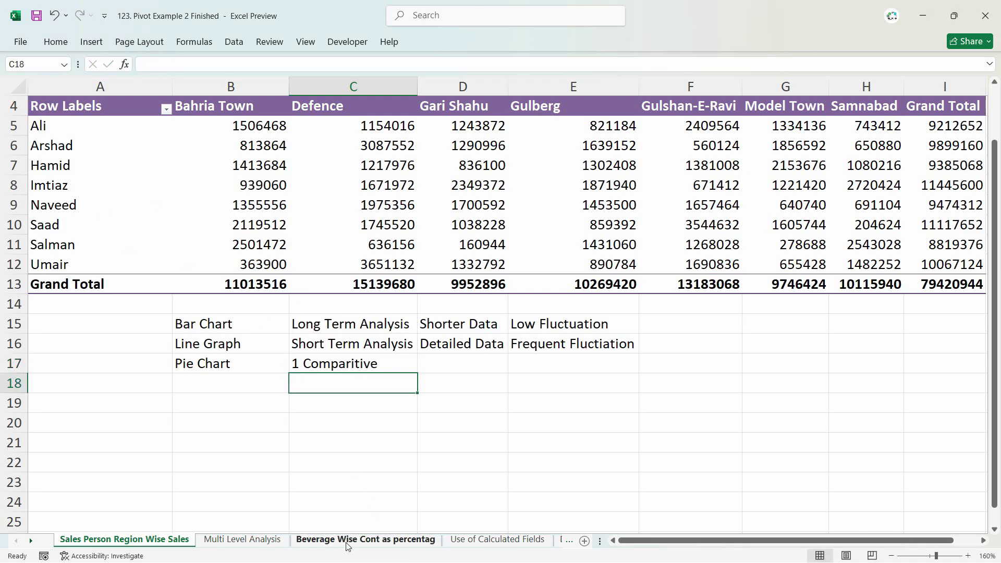
- Compare the single-category Beverage Wise Cont as percentag pivot with the sales person and region pivot to judge when a pie chart suits
{"action": "left_click", "coordinate": [388, 363]}
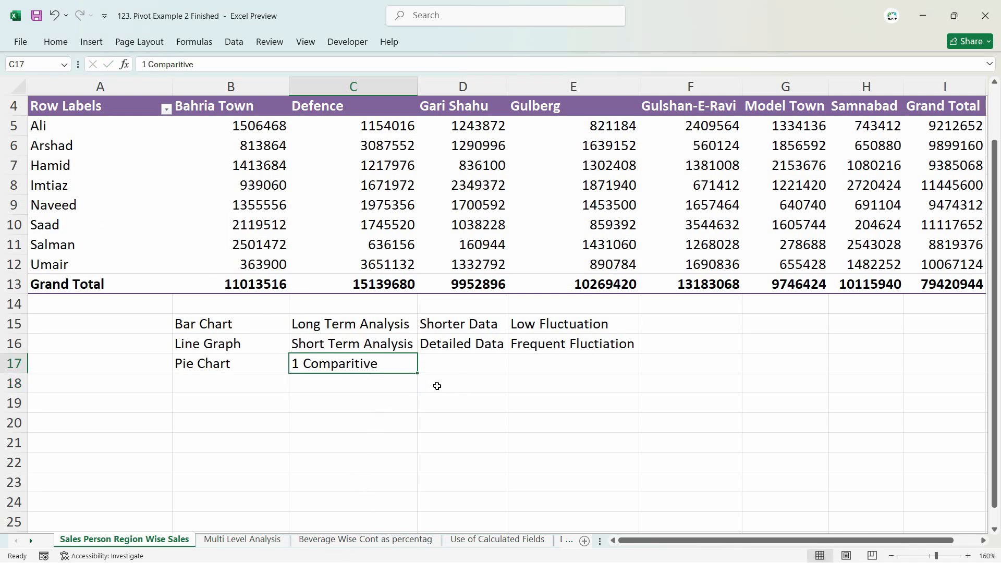
{"action": "left_click", "coordinate": [451, 365]}
{"action": "left_click", "coordinate": [384, 540]}
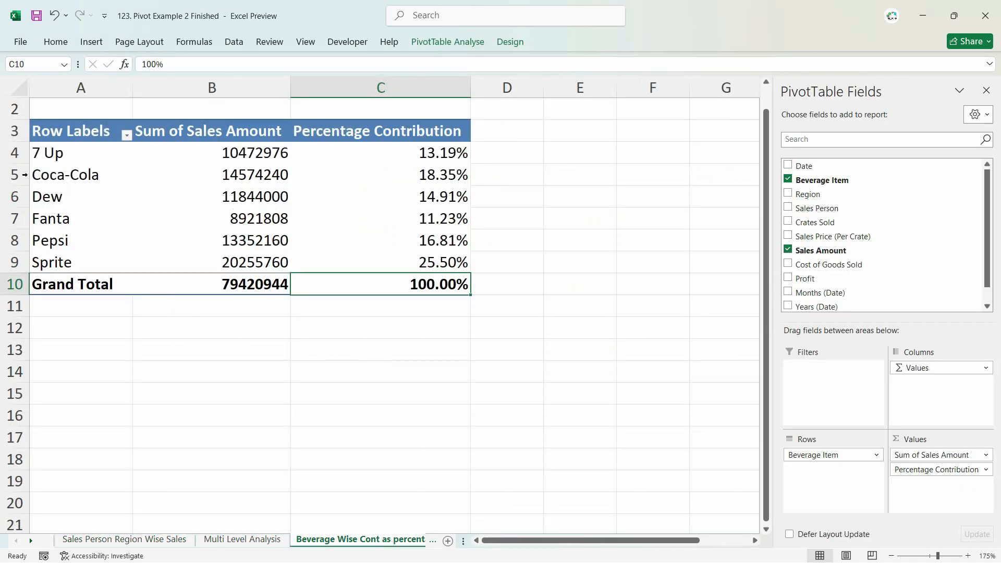
{"action": "left_click", "coordinate": [96, 543]}
{"action": "left_click", "coordinate": [392, 368]}
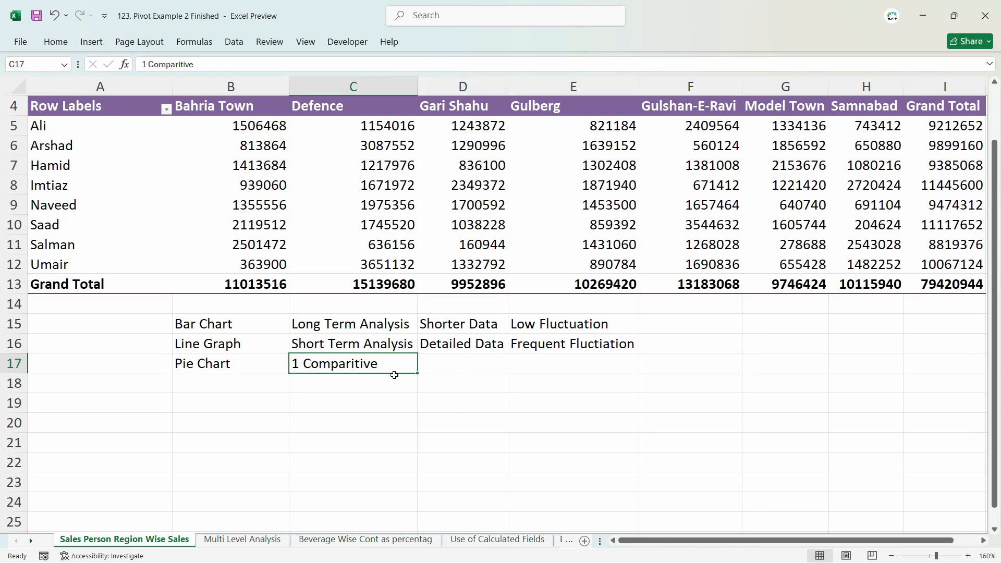
{"action": "left_click", "coordinate": [453, 365]}
{"action": "left_click", "coordinate": [165, 141]}
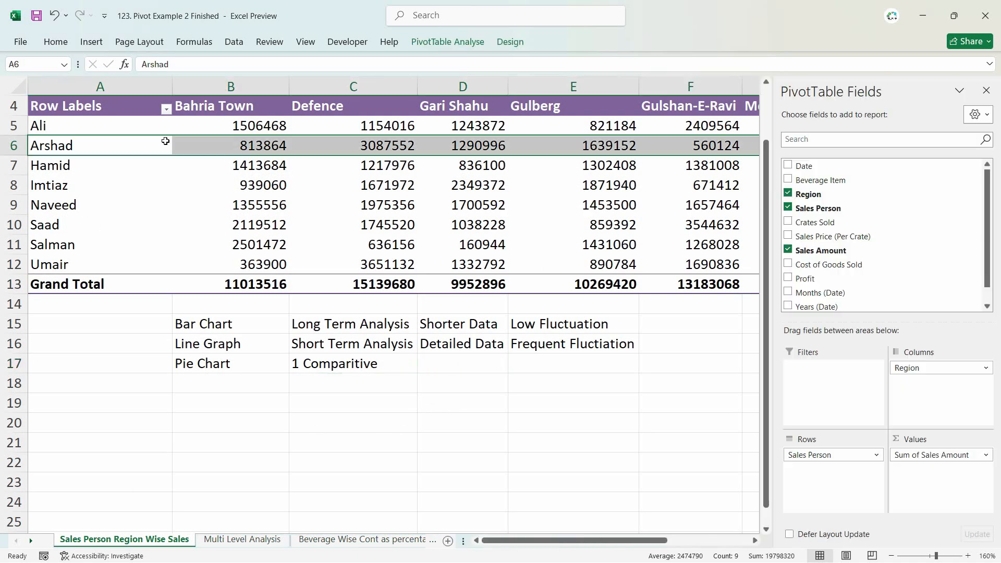
{"action": "left_click", "coordinate": [209, 111]}
{"action": "left_click", "coordinate": [360, 369]}
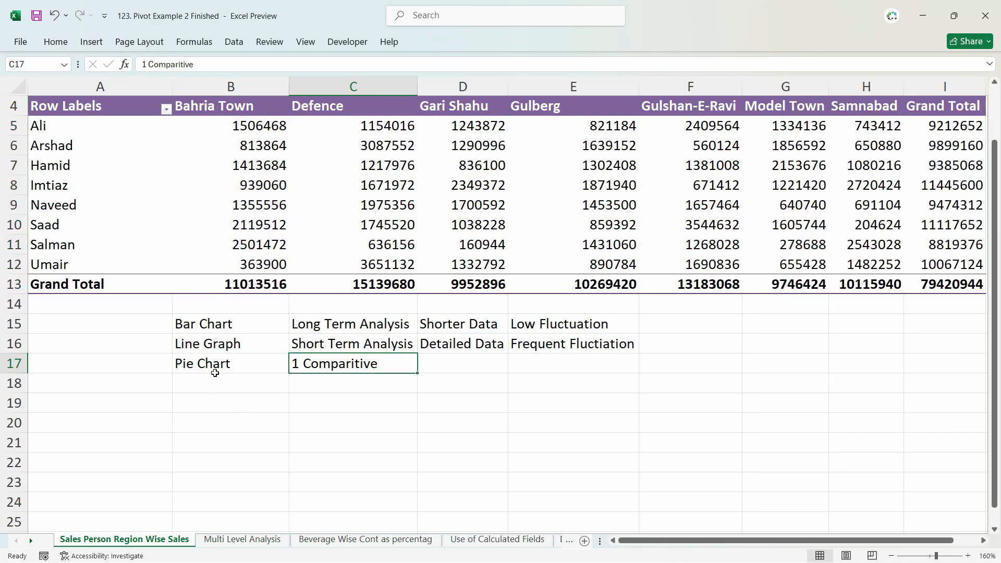
- Enter 2 Columns data in E17 of the Pie Chart row, leaving D17 empty
{"action": "left_click", "coordinate": [456, 367]}
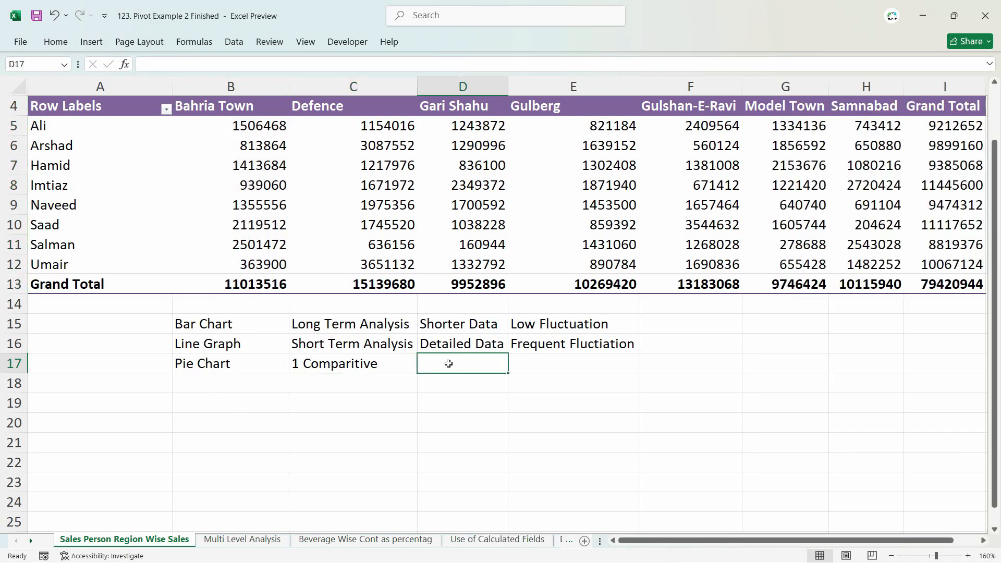
{"action": "type", "text": "2"}
{"action": "key", "text": "Escape"}
{"action": "key", "text": "Right"}
{"action": "type", "text": "2 "}
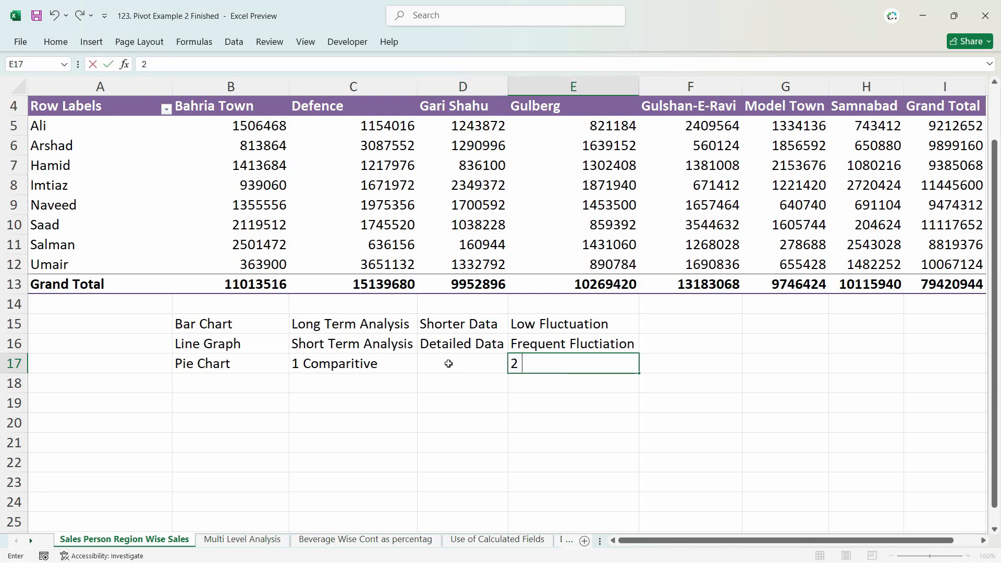
{"action": "type", "text": "Columns data"}
{"action": "key", "text": "Return"}
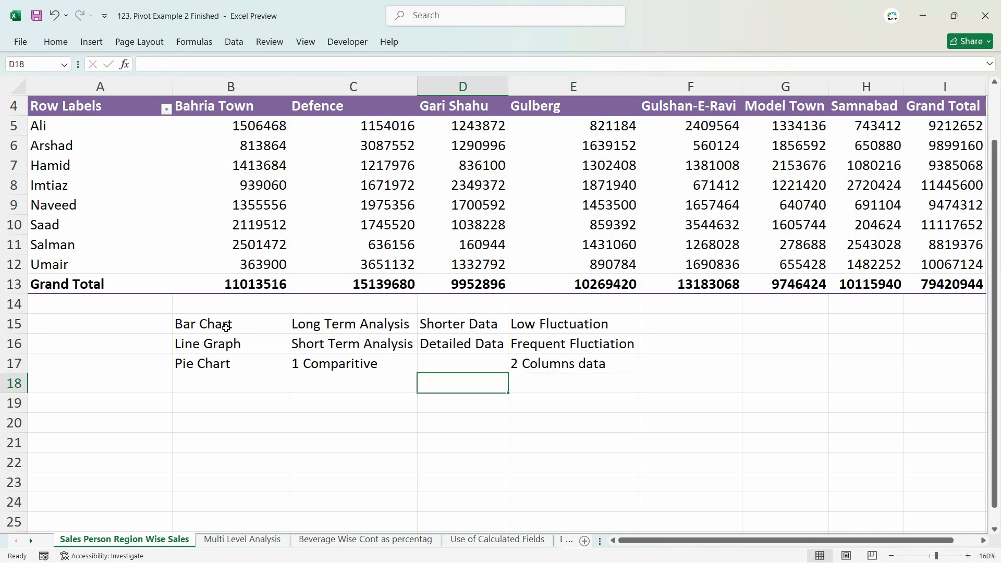
- Move the chart notes in B15:E17 to cell A1 of a new sheet named Rules
{"action": "left_click_drag", "start_coordinate": [226, 326], "coordinate": [584, 368]}
{"action": "key", "text": "ctrl+c"}
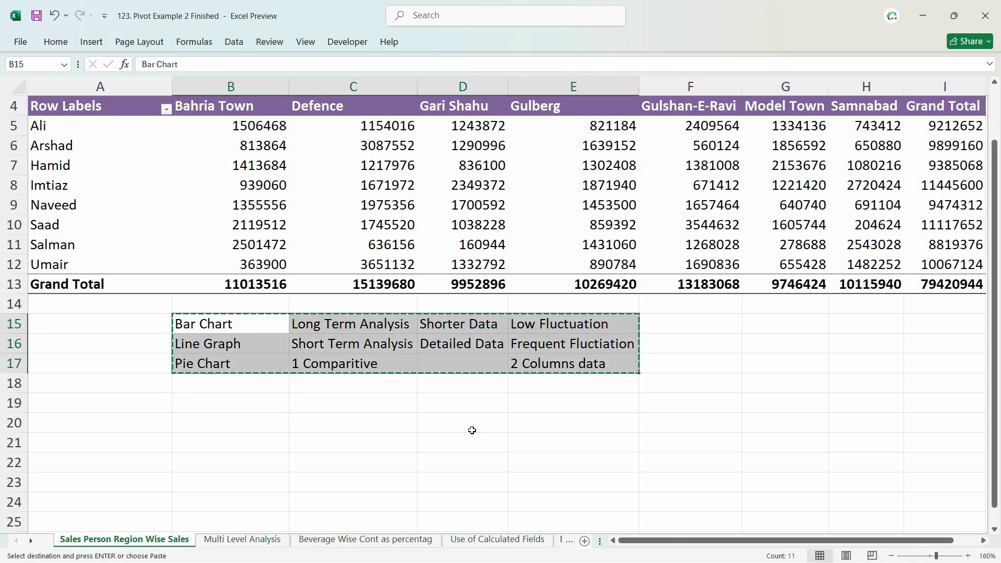
{"action": "left_click", "coordinate": [586, 541]}
{"action": "double_click", "coordinate": [217, 539]}
{"action": "type", "text": "Ru"}
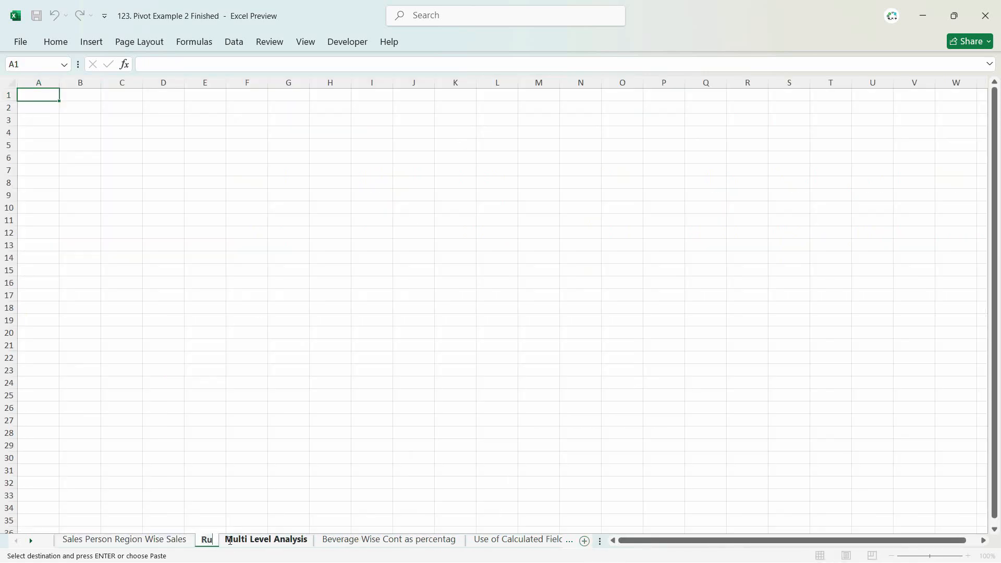
{"action": "type", "text": "les"}
{"action": "key", "text": "Return"}
{"action": "key", "text": "Return"}
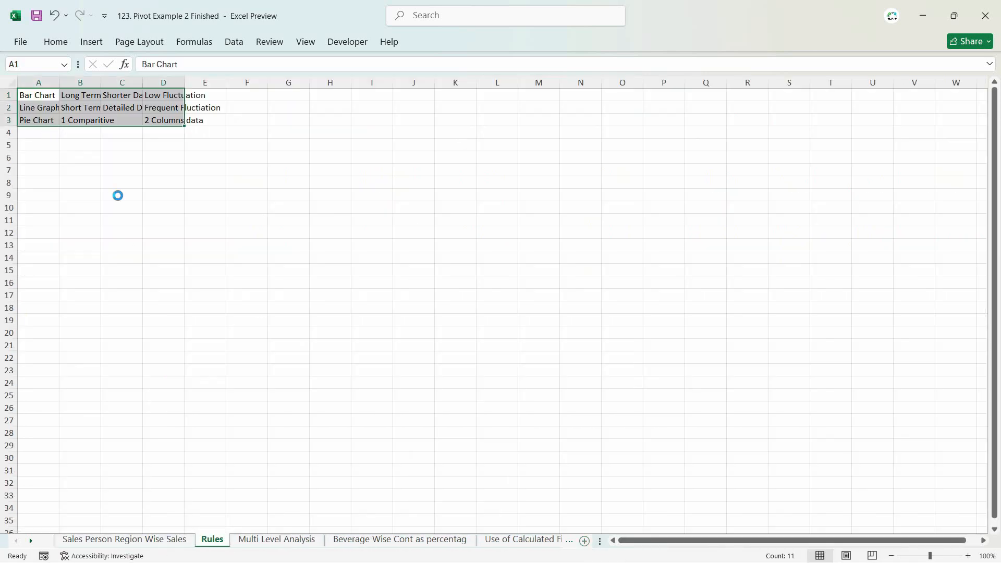
- Fit the widths of columns A to D on the Rules sheet to the chart notes
{"action": "scroll", "coordinate": [117, 196], "scroll_direction": "up", "scroll_amount": 5}
{"action": "left_click_drag", "start_coordinate": [81, 87], "coordinate": [333, 86]}
{"action": "double_click", "coordinate": [321, 88]}
{"action": "left_click", "coordinate": [180, 239]}
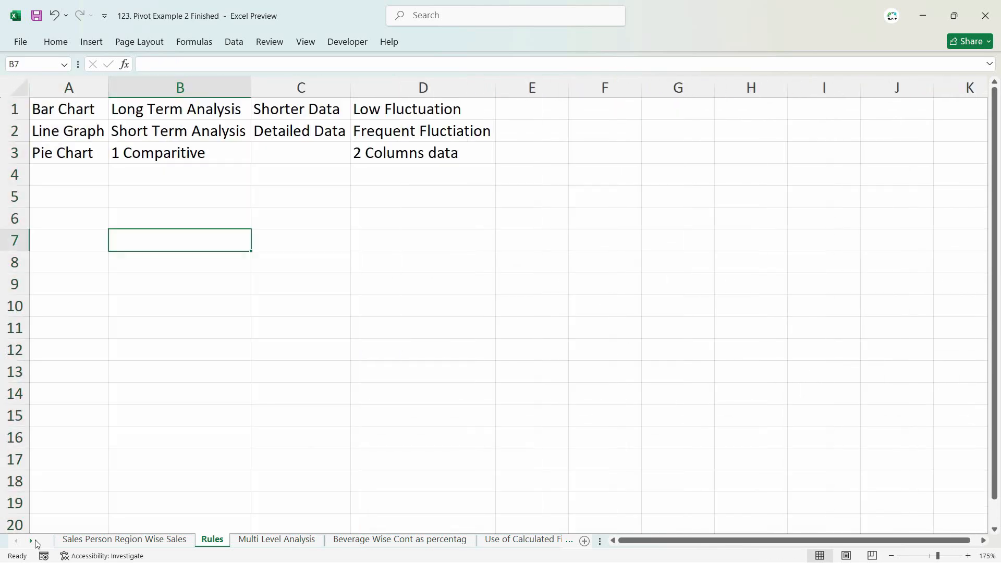
- Give columns A to I on the Sales Person Region Wise Sales sheet one equal width
{"action": "left_click", "coordinate": [124, 540]}
{"action": "left_click", "coordinate": [215, 389]}
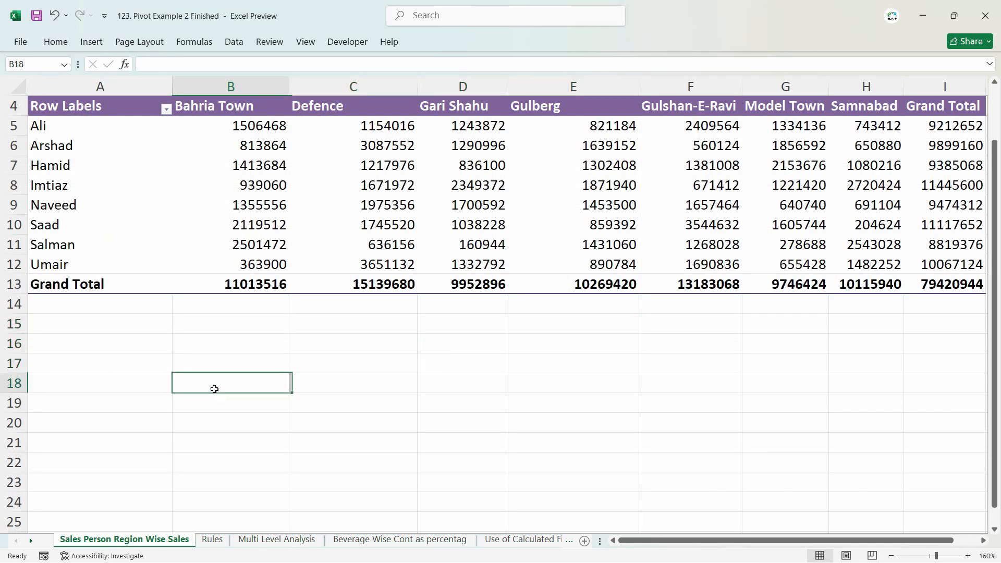
{"action": "scroll", "coordinate": [225, 245], "scroll_direction": "down", "scroll_amount": 3}
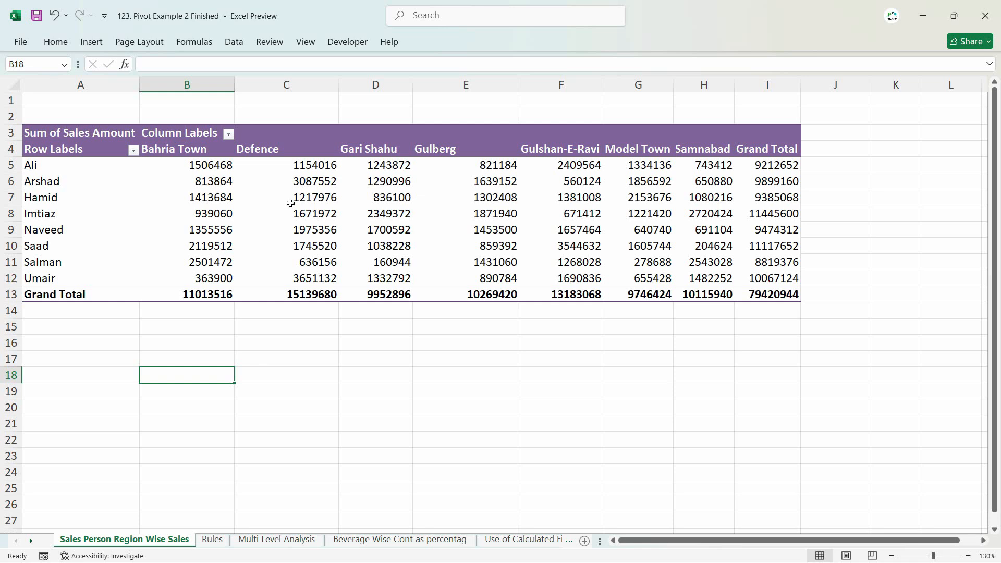
{"action": "left_click_drag", "start_coordinate": [767, 85], "coordinate": [93, 84]}
{"action": "double_click", "coordinate": [138, 84]}
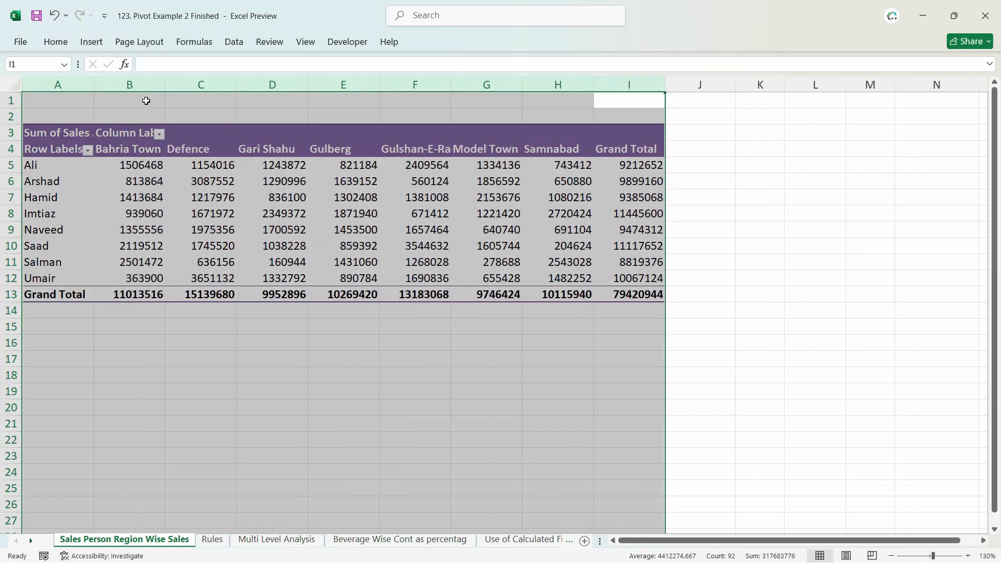
- Examine the pivot table's sales person rows, region columns and sales amounts as the source for a chart
{"action": "left_click", "coordinate": [122, 221]}
{"action": "left_click", "coordinate": [50, 208]}
{"action": "left_click", "coordinate": [128, 152]}
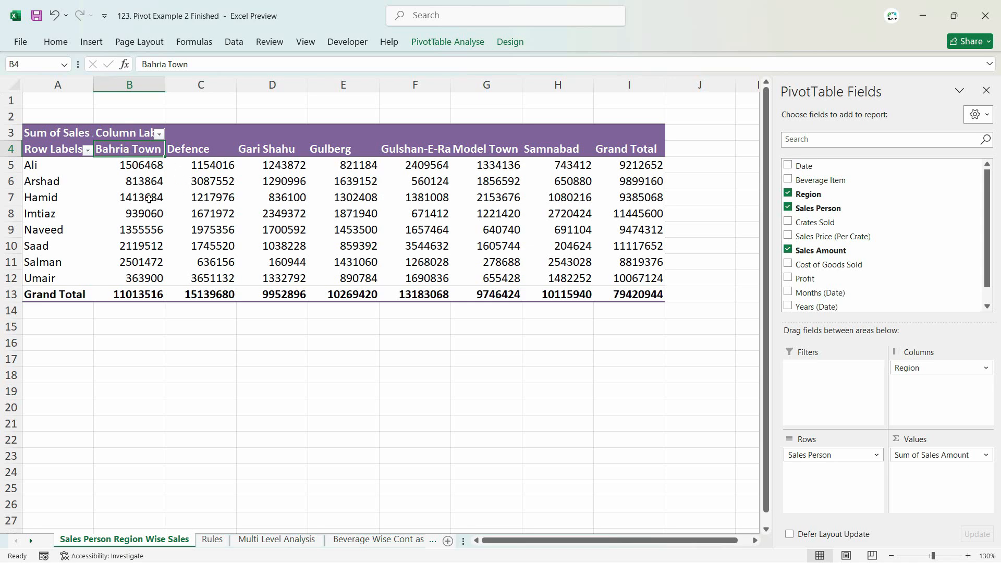
{"action": "left_click", "coordinate": [47, 181]}
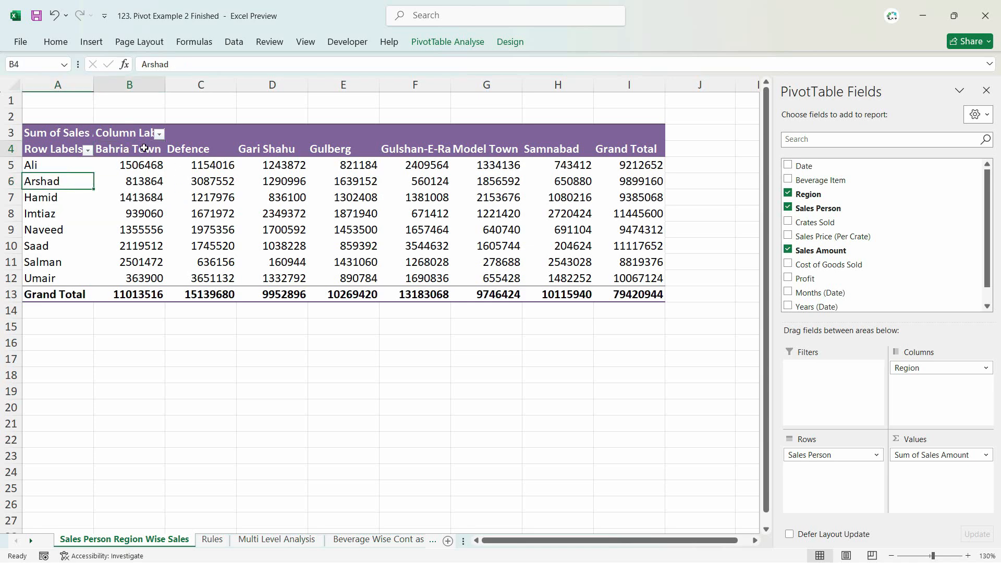
{"action": "left_click", "coordinate": [128, 150]}
{"action": "left_click", "coordinate": [150, 201]}
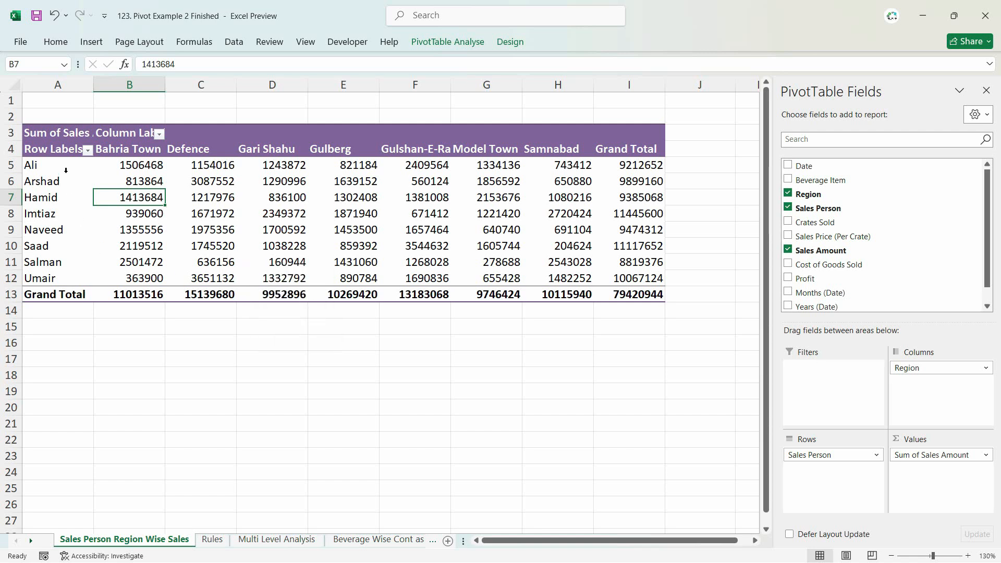
{"action": "left_click_drag", "start_coordinate": [65, 170], "coordinate": [78, 246]}
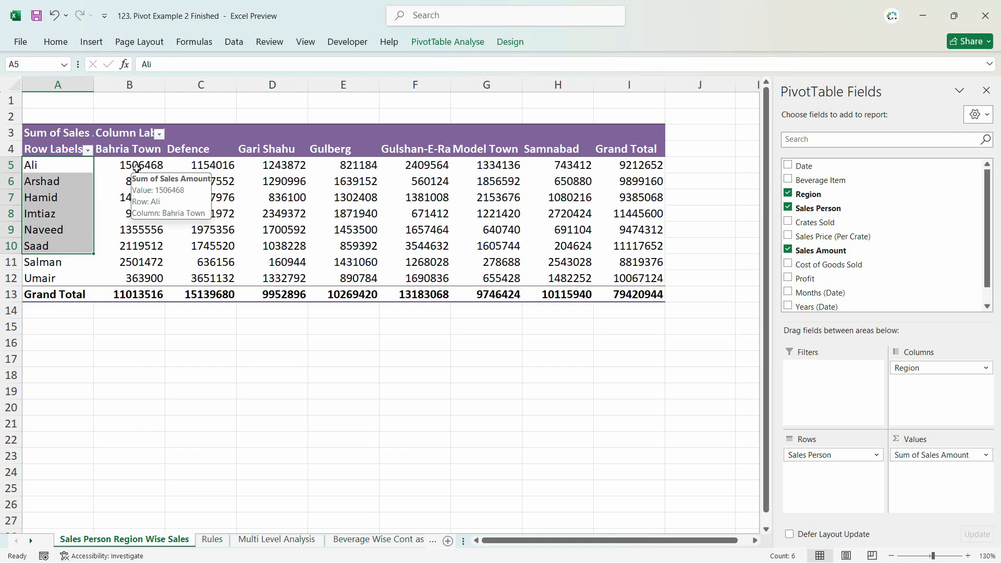
{"action": "left_click_drag", "start_coordinate": [61, 151], "coordinate": [100, 275]}
{"action": "left_click", "coordinate": [208, 181]}
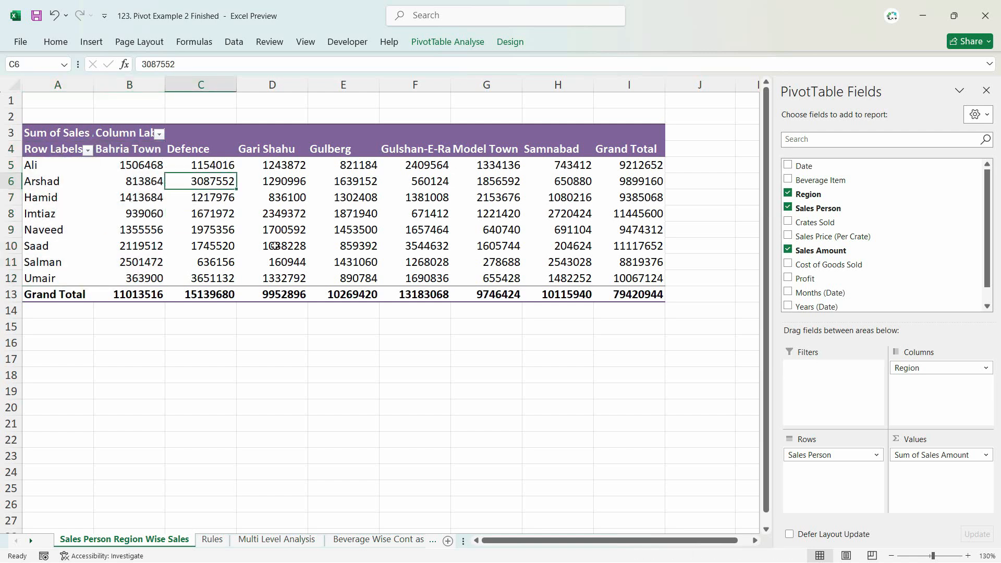
{"action": "mouse_move", "coordinate": [275, 246]}
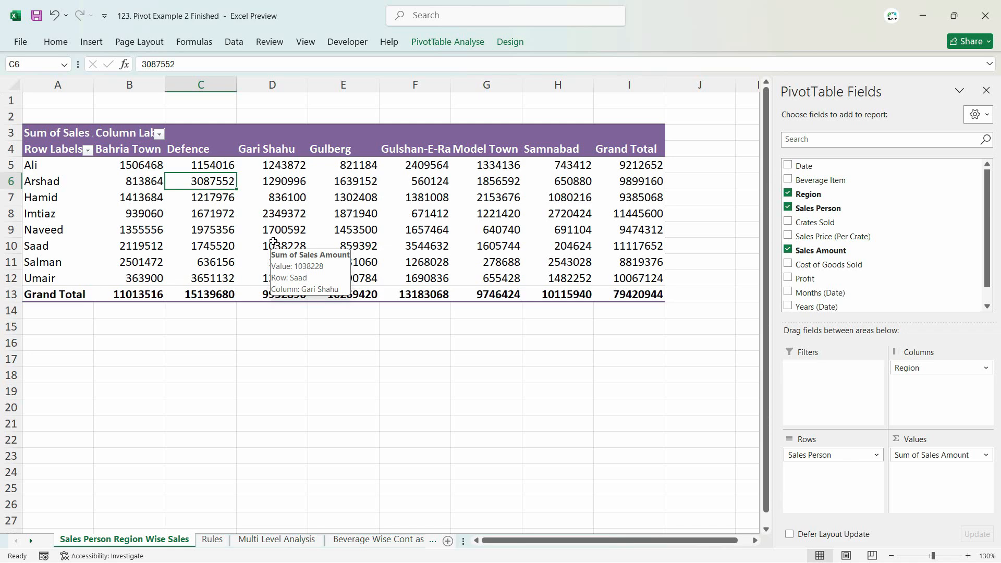
{"action": "left_click", "coordinate": [272, 215]}
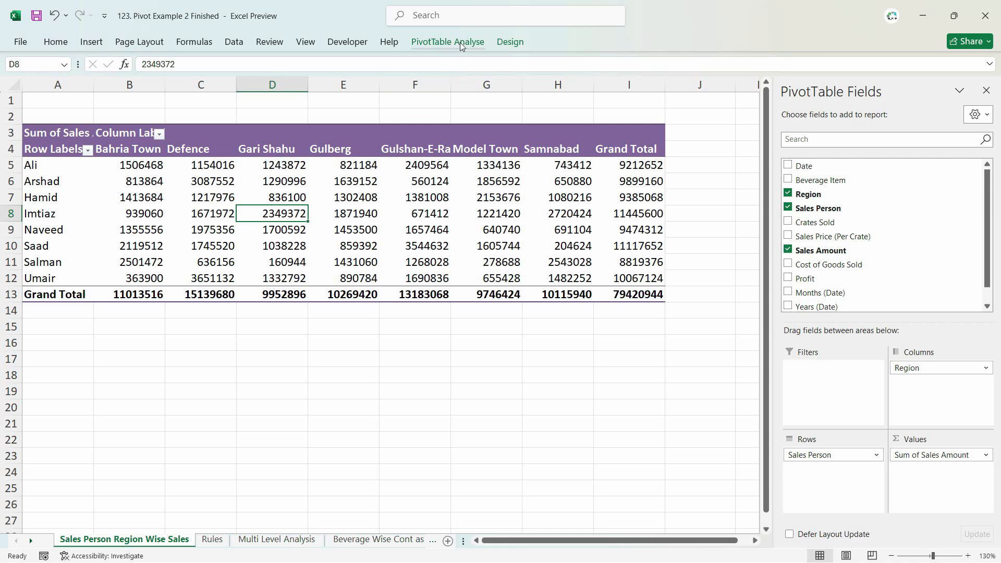
{"action": "left_click_drag", "start_coordinate": [509, 354], "coordinate": [504, 346]}
{"action": "left_click", "coordinate": [410, 264]}
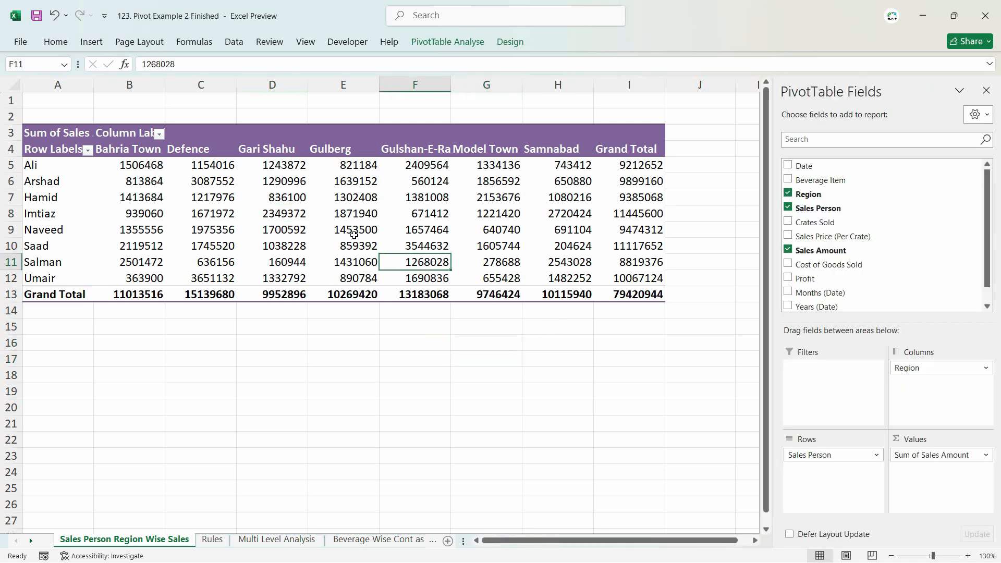
- Insert a Clustered Column PivotChart of sales amount by sales person and region, and enlarge it on the sheet
{"action": "left_click", "coordinate": [461, 46]}
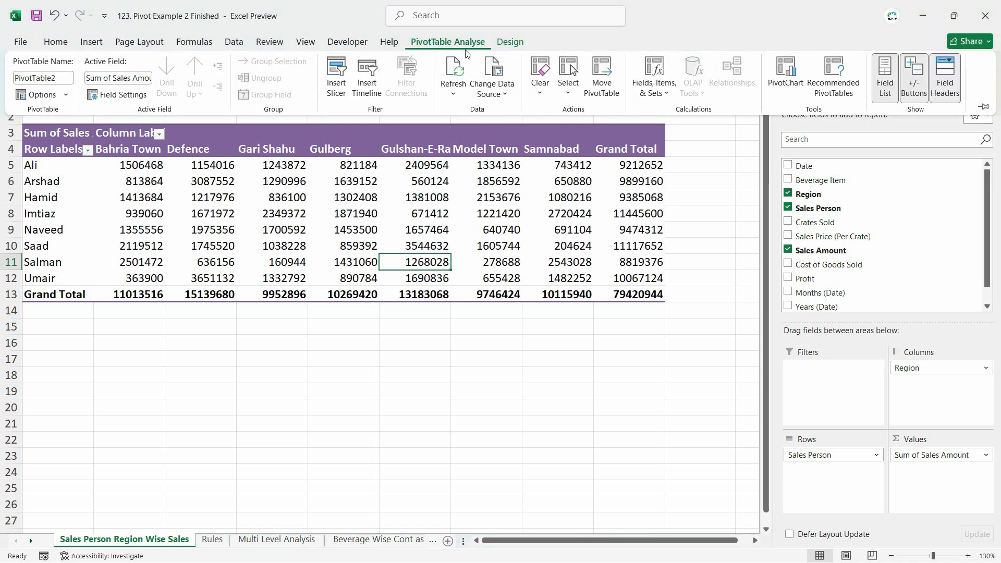
{"action": "left_click", "coordinate": [511, 48]}
{"action": "left_click", "coordinate": [448, 42]}
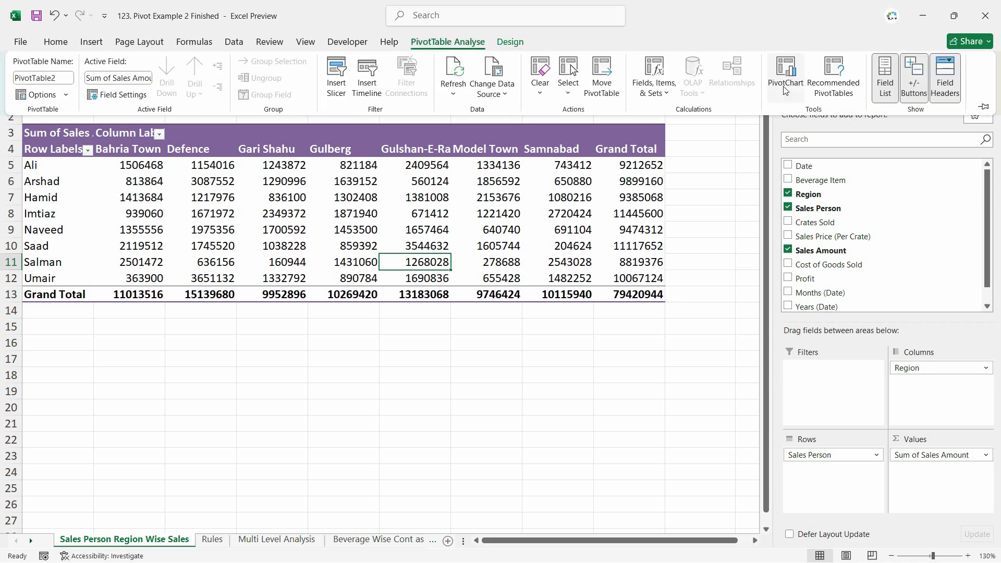
{"action": "left_click", "coordinate": [91, 41]}
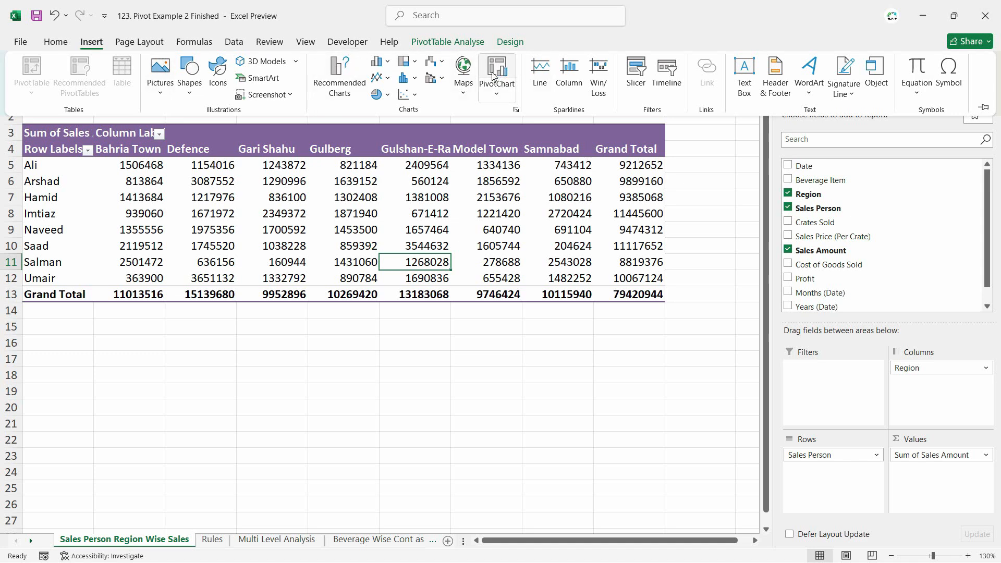
{"action": "left_click", "coordinate": [448, 42]}
{"action": "left_click", "coordinate": [784, 97]}
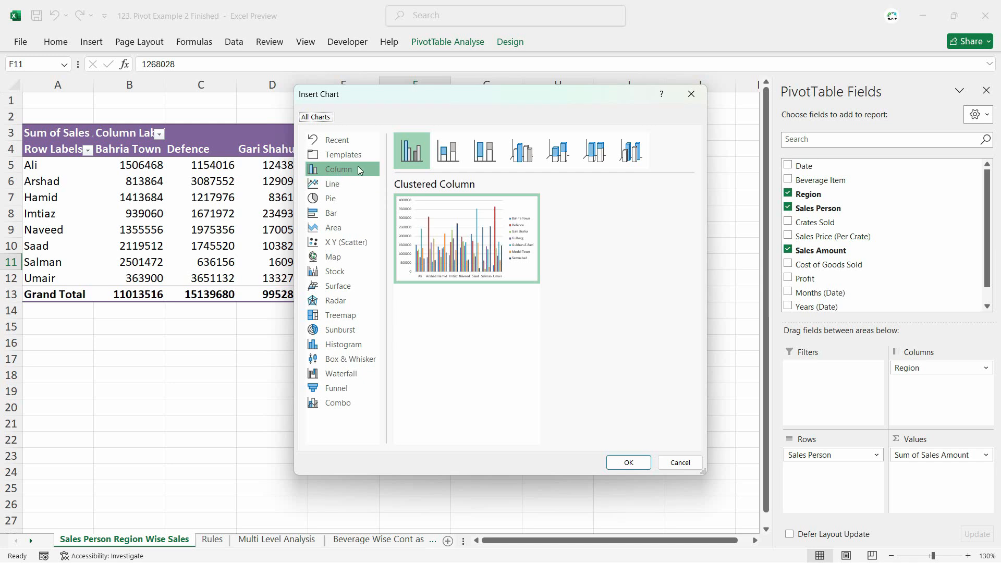
{"action": "left_click", "coordinate": [344, 213]}
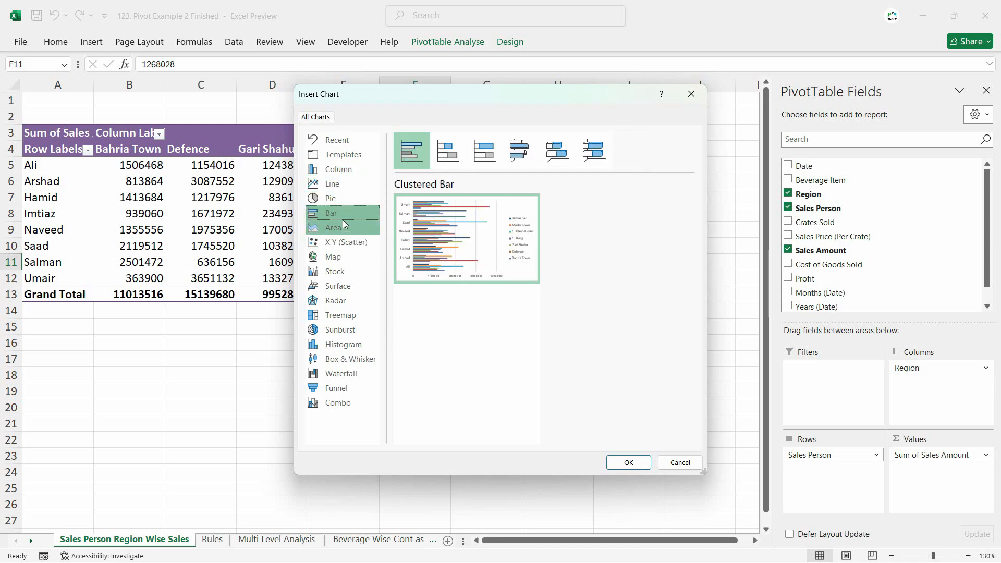
{"action": "mouse_move", "coordinate": [420, 247]}
{"action": "left_click", "coordinate": [339, 169]}
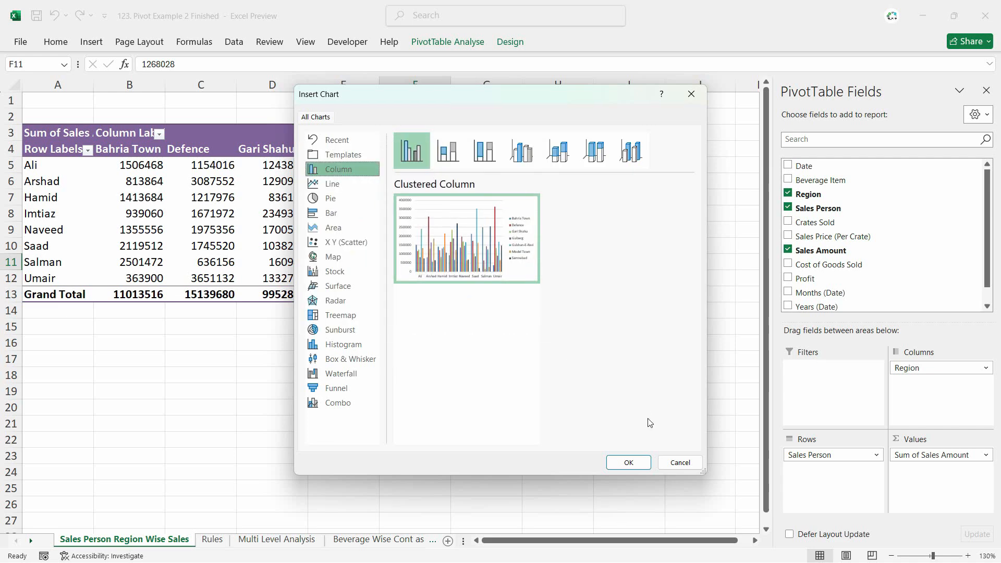
{"action": "left_click", "coordinate": [629, 463]}
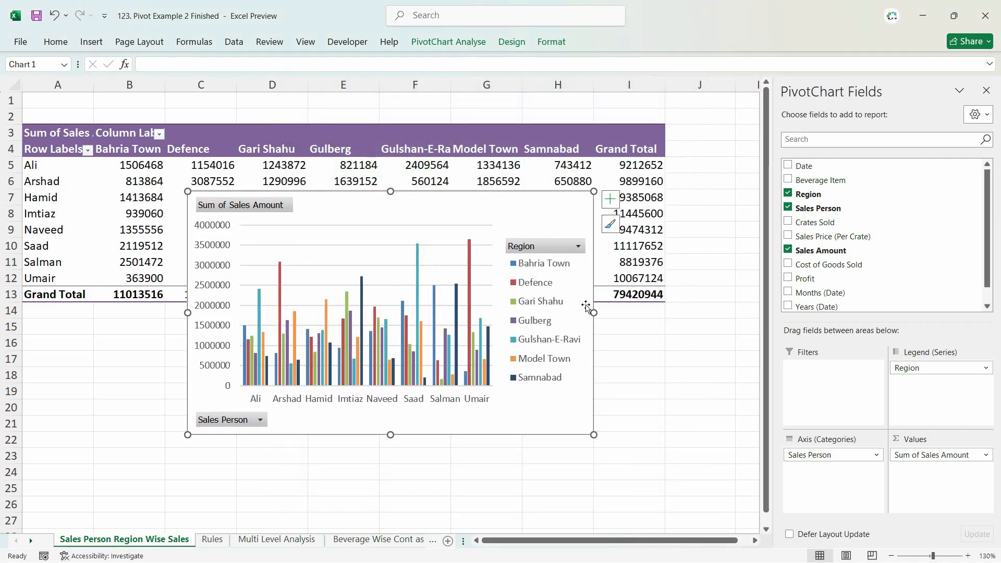
{"action": "left_click_drag", "start_coordinate": [595, 192], "coordinate": [668, 173]}
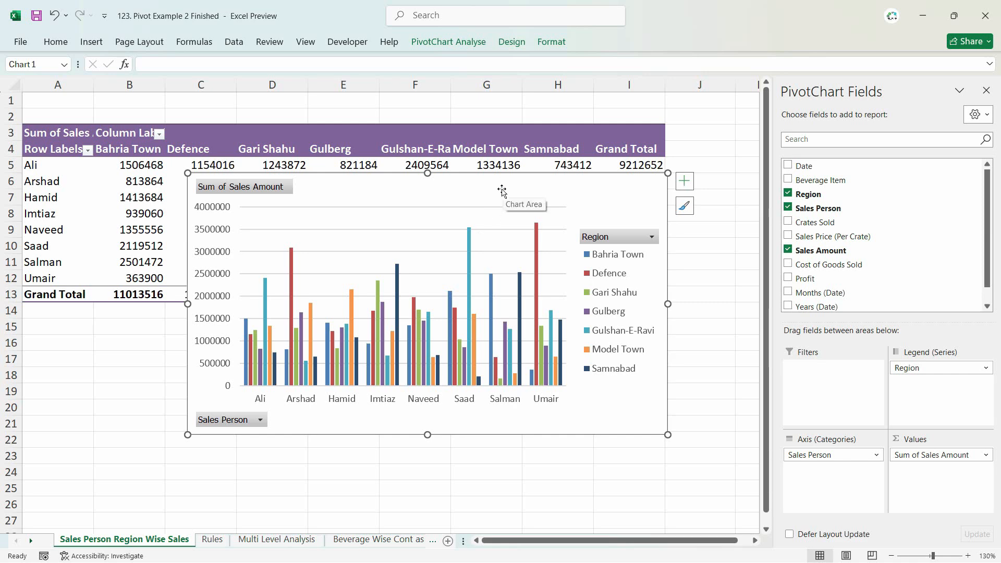
{"action": "right_click", "coordinate": [453, 193]}
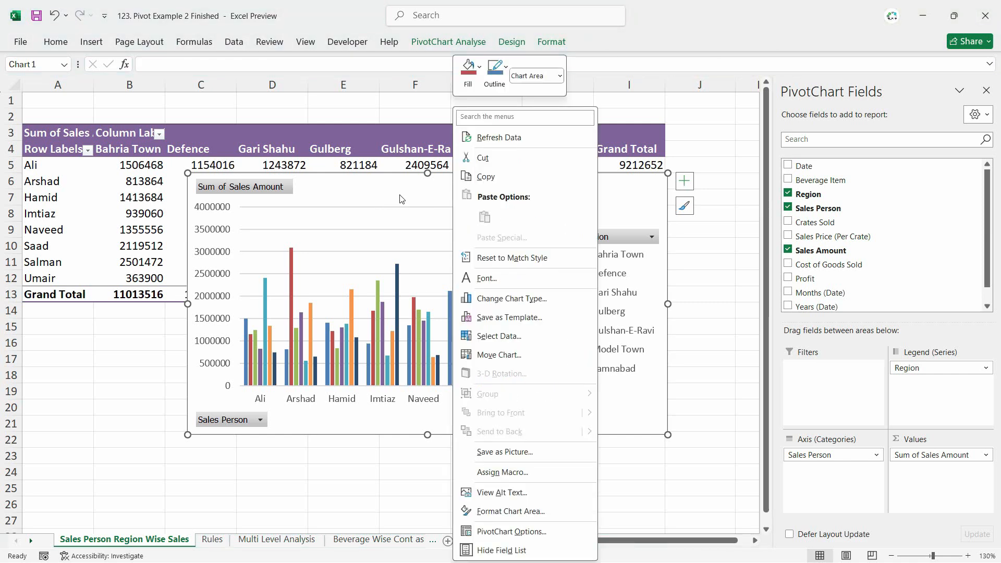
{"action": "right_click", "coordinate": [400, 198]}
{"action": "left_click", "coordinate": [449, 297]}
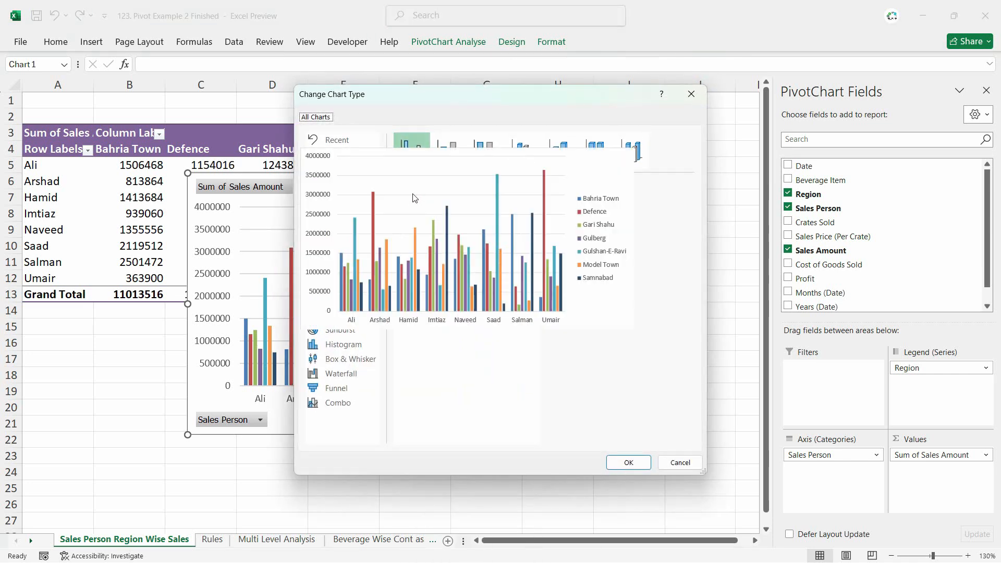
{"action": "left_click", "coordinate": [691, 94]}
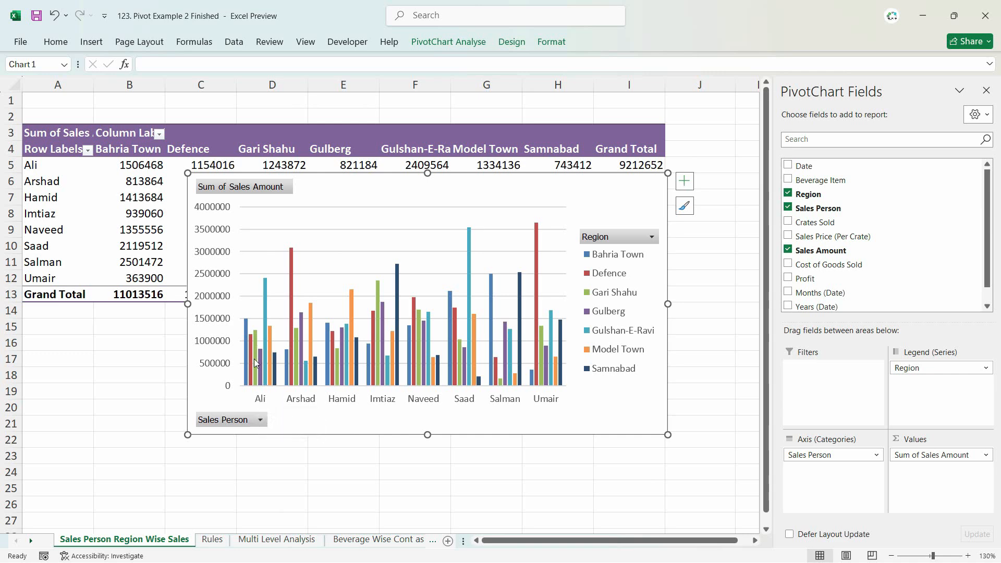
- Change the PivotChart's type from clustered to Stacked Column and inspect the region segments of the first sales person's column
{"action": "mouse_move", "coordinate": [276, 379]}
{"action": "right_click", "coordinate": [448, 209]}
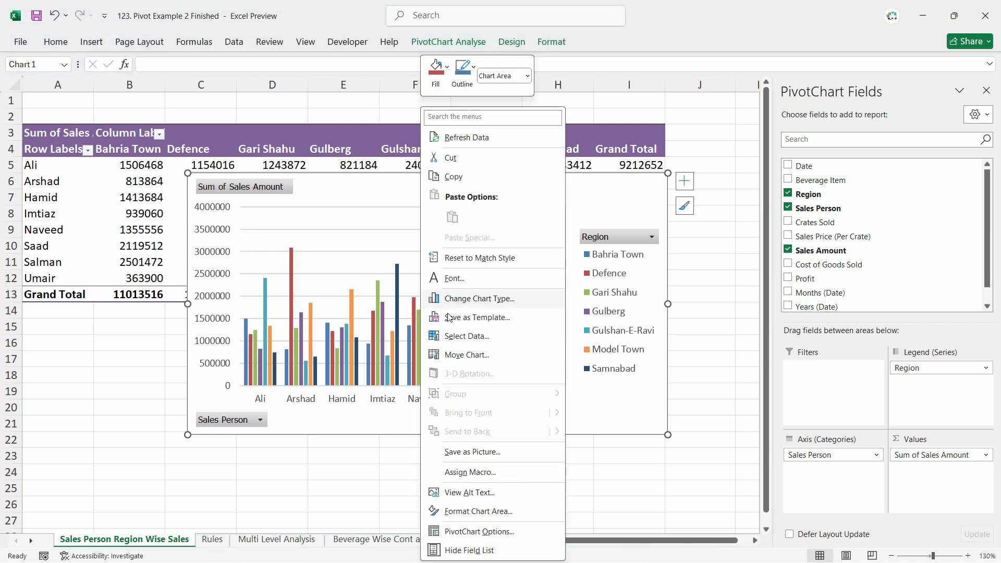
{"action": "left_click", "coordinate": [453, 302]}
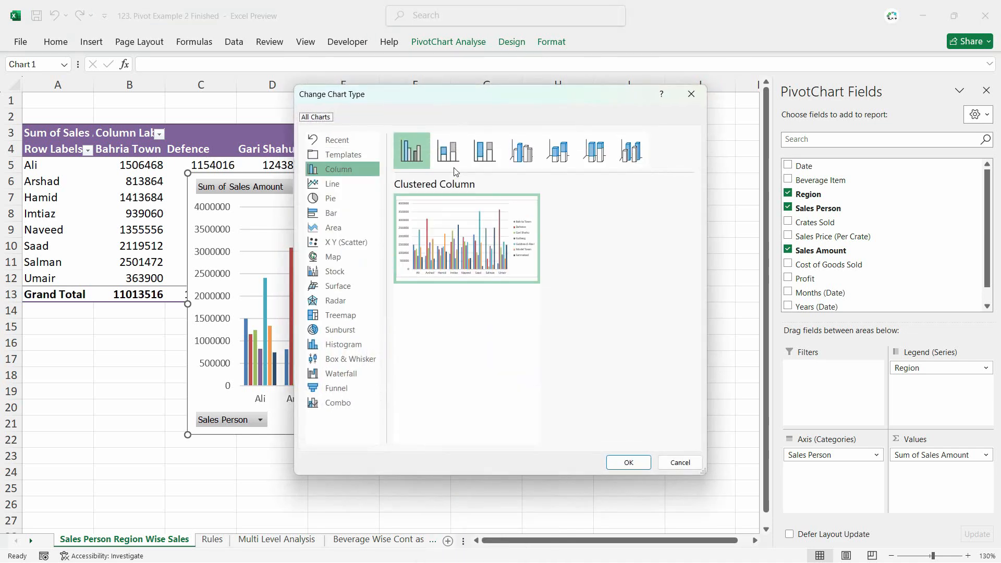
{"action": "left_click", "coordinate": [454, 164]}
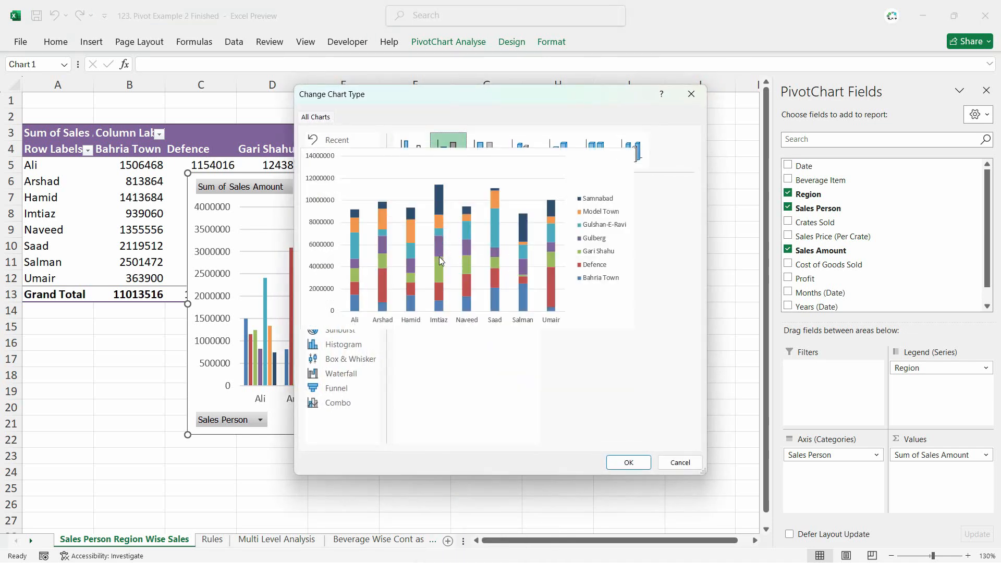
{"action": "mouse_move", "coordinate": [431, 271]}
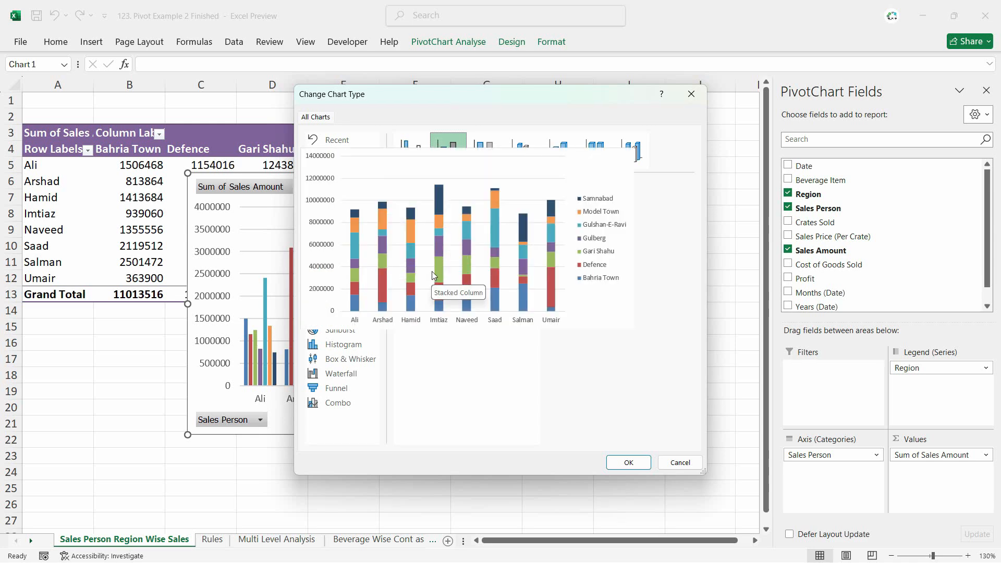
{"action": "left_click", "coordinate": [629, 463]}
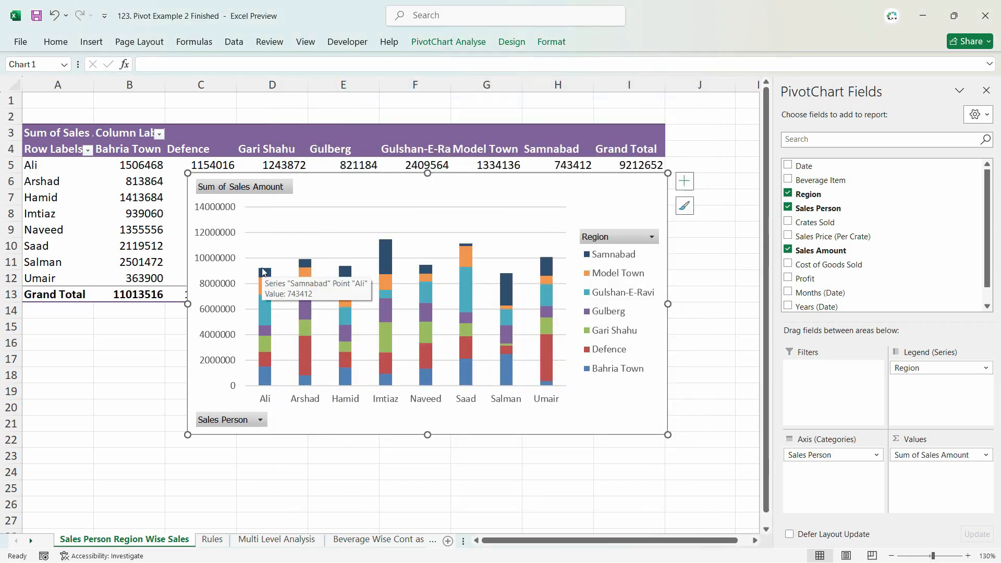
{"action": "mouse_move", "coordinate": [271, 274]}
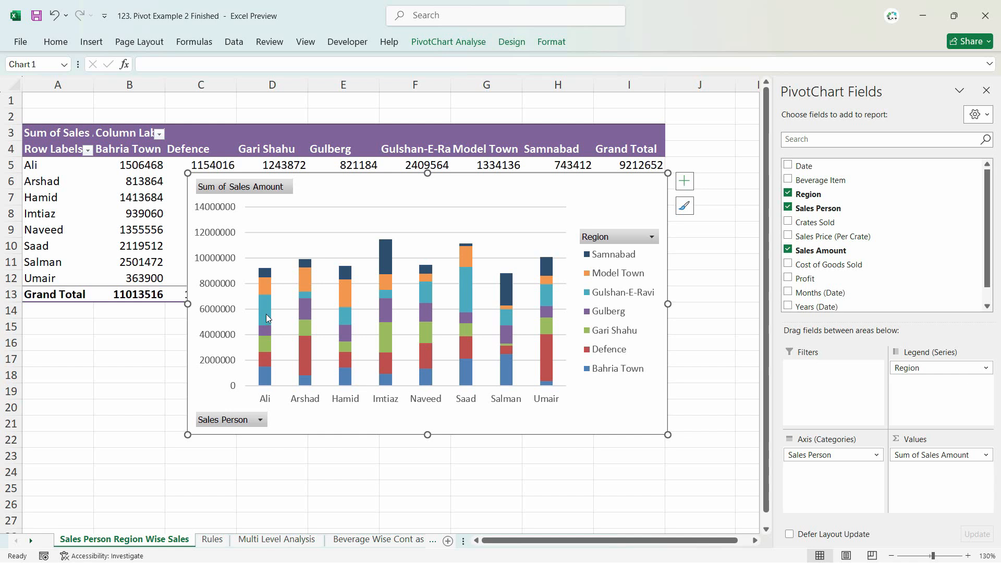
{"action": "mouse_move", "coordinate": [265, 320]}
{"action": "mouse_move", "coordinate": [266, 339]}
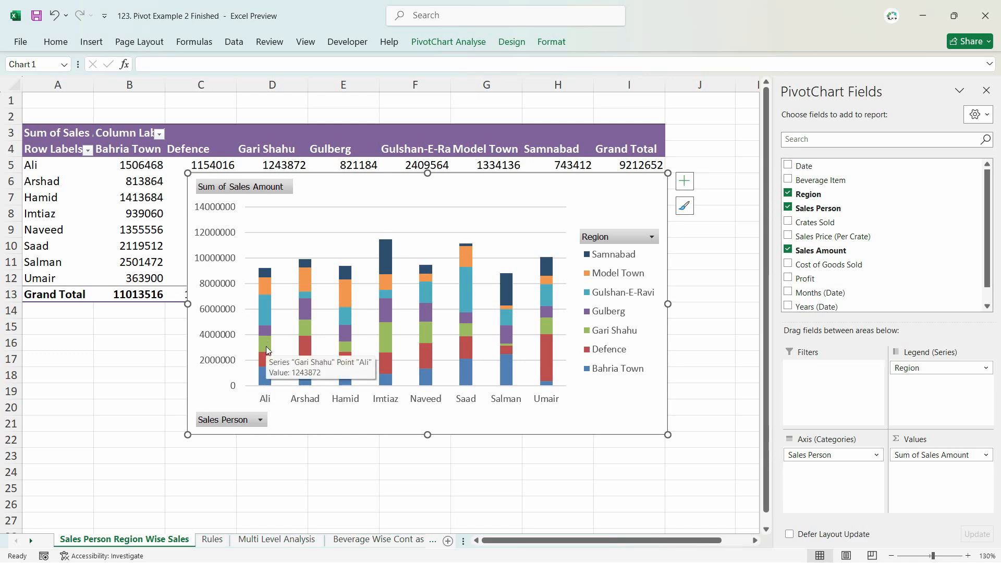
- Change the PivotChart's type to 100% Stacked Column and shift the chart up and across on the sheet
{"action": "scroll", "coordinate": [266, 346], "scroll_direction": "up", "scroll_amount": 2}
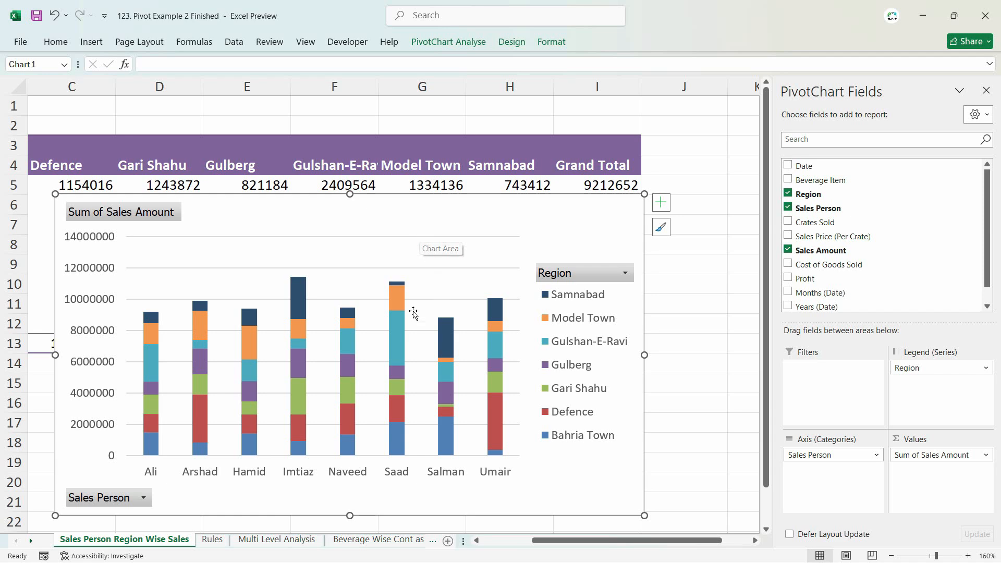
{"action": "right_click", "coordinate": [381, 233]}
{"action": "left_click", "coordinate": [437, 299]}
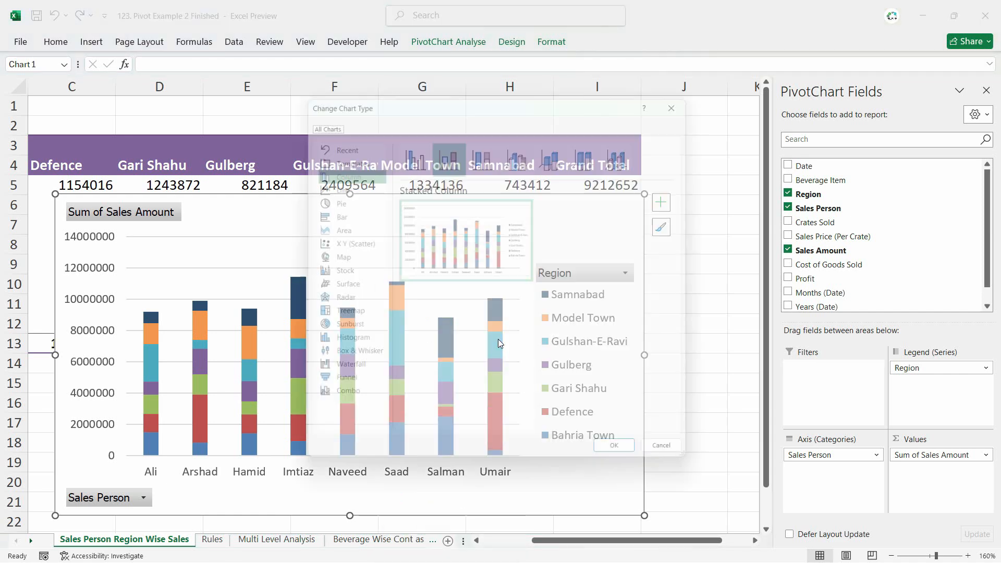
{"action": "left_click", "coordinate": [488, 156]}
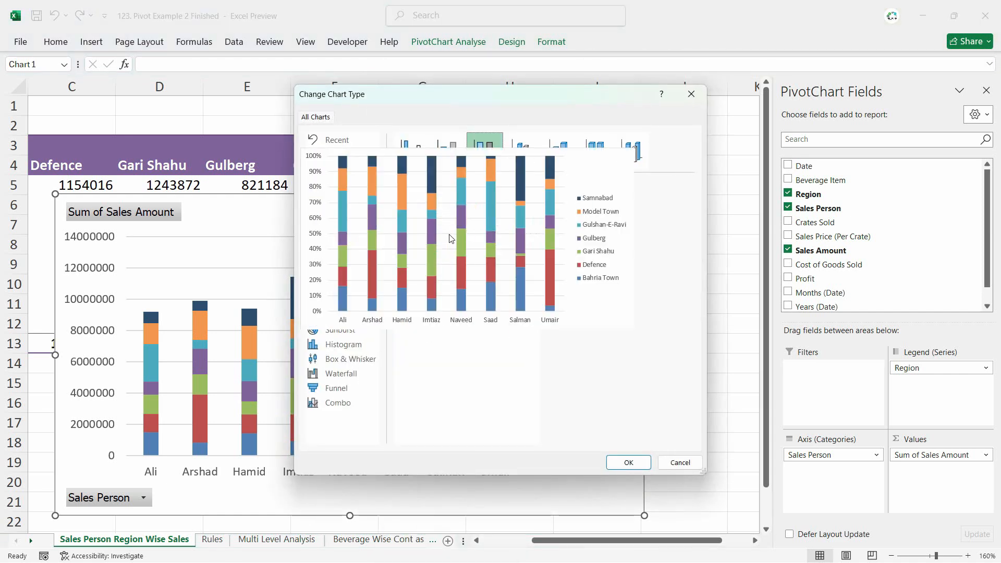
{"action": "left_click", "coordinate": [629, 463]}
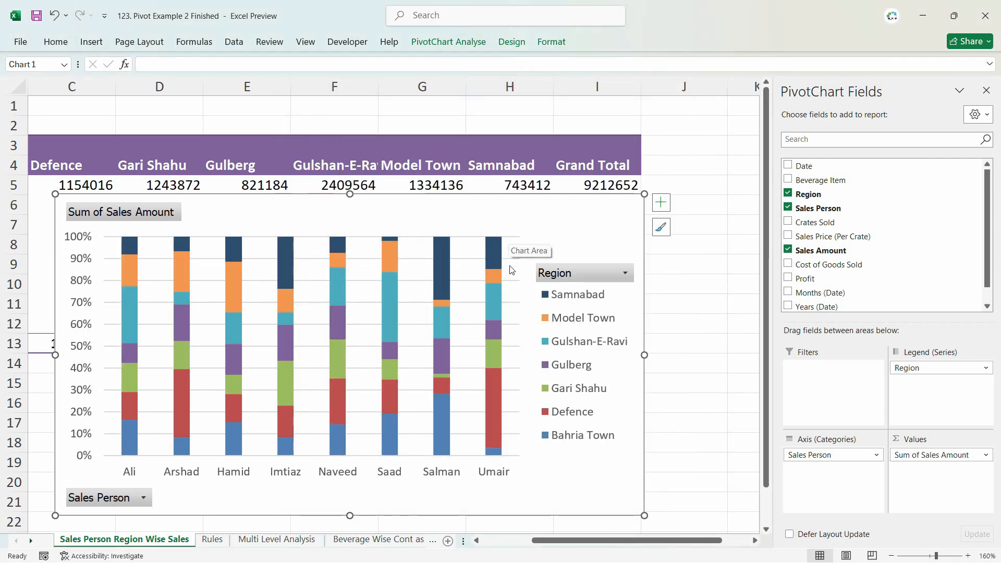
{"action": "left_click_drag", "start_coordinate": [188, 368], "coordinate": [263, 317]}
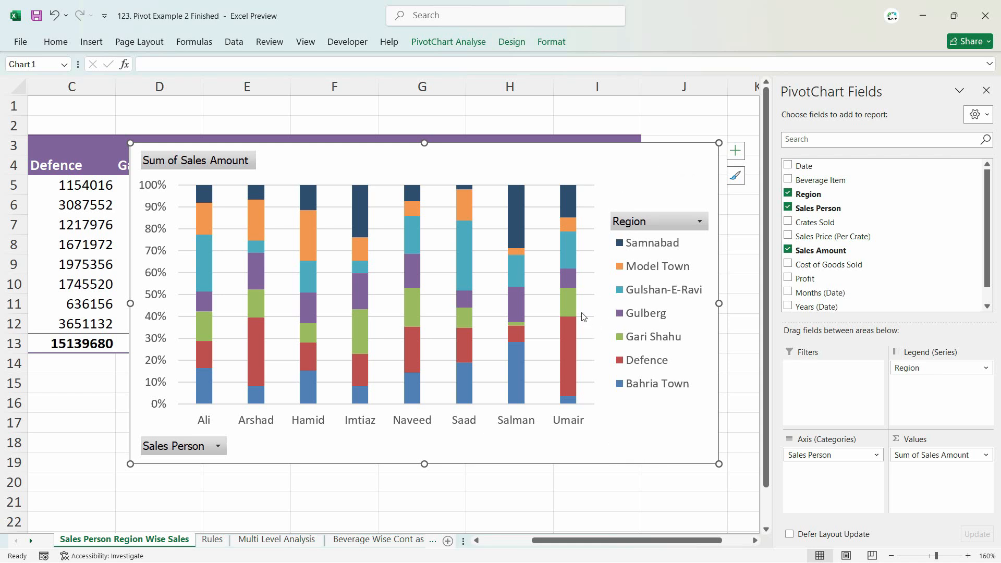
- Try quick layouts on the chart with a data table, with a title and a legend below, and with data labels
{"action": "left_click", "coordinate": [512, 42]}
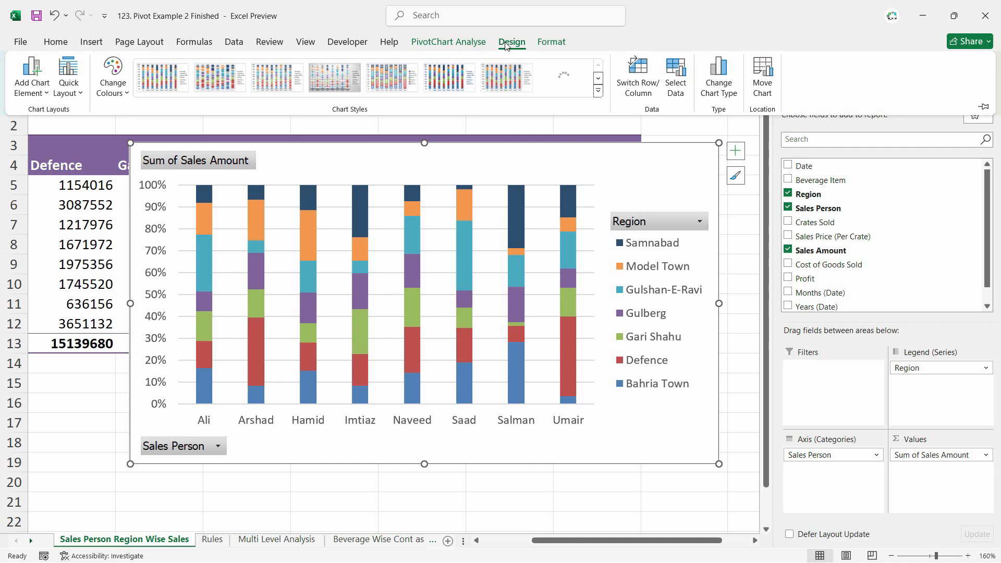
{"action": "left_click", "coordinate": [77, 91]}
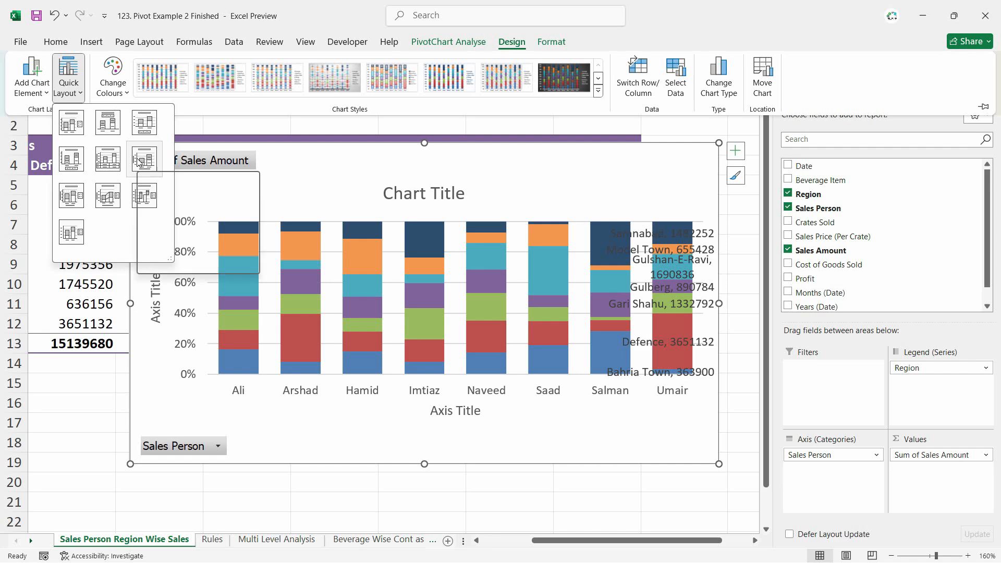
{"action": "left_click", "coordinate": [144, 159]}
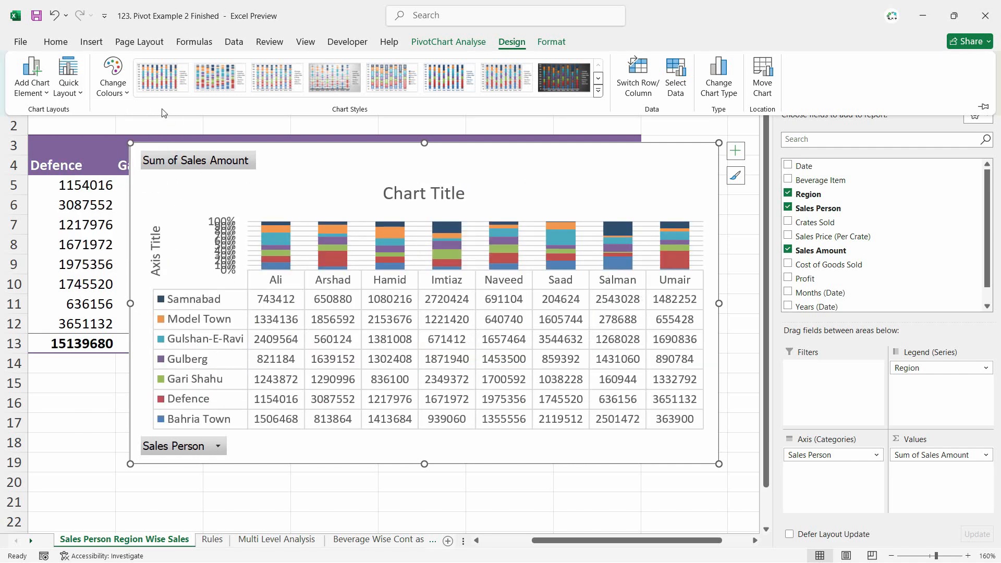
{"action": "left_click", "coordinate": [68, 78]}
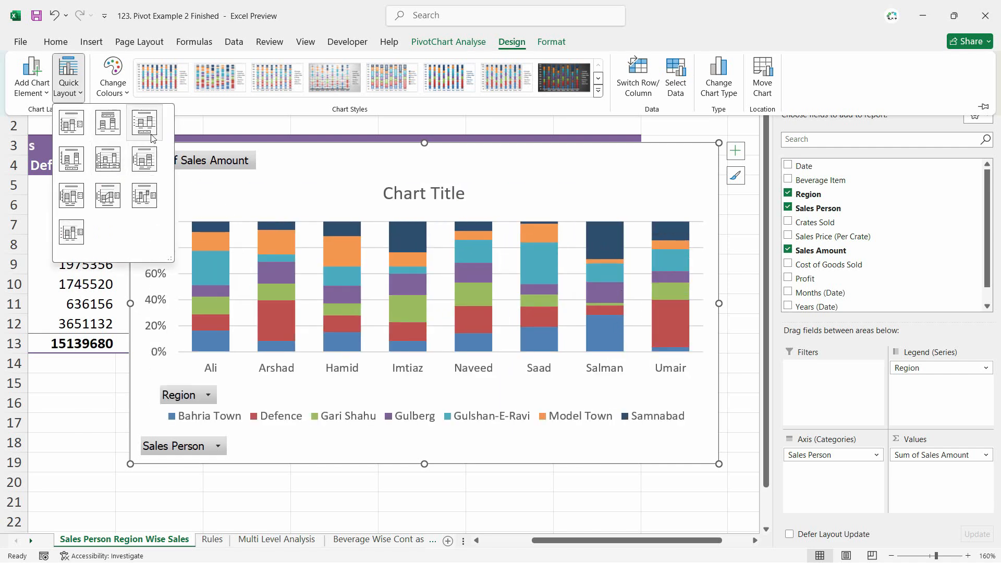
{"action": "left_click", "coordinate": [151, 137]}
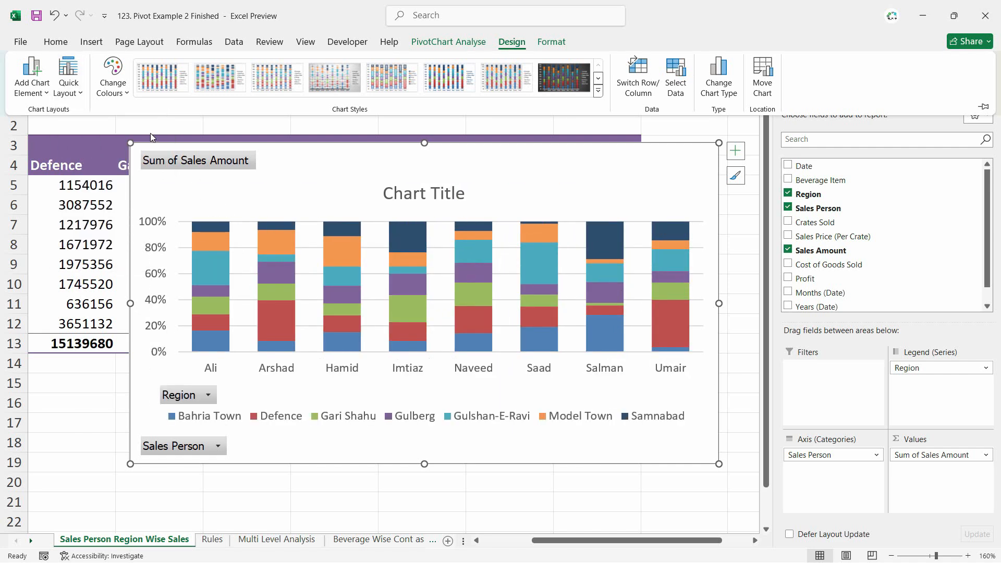
{"action": "left_click", "coordinate": [69, 79]}
{"action": "left_click", "coordinate": [73, 172]}
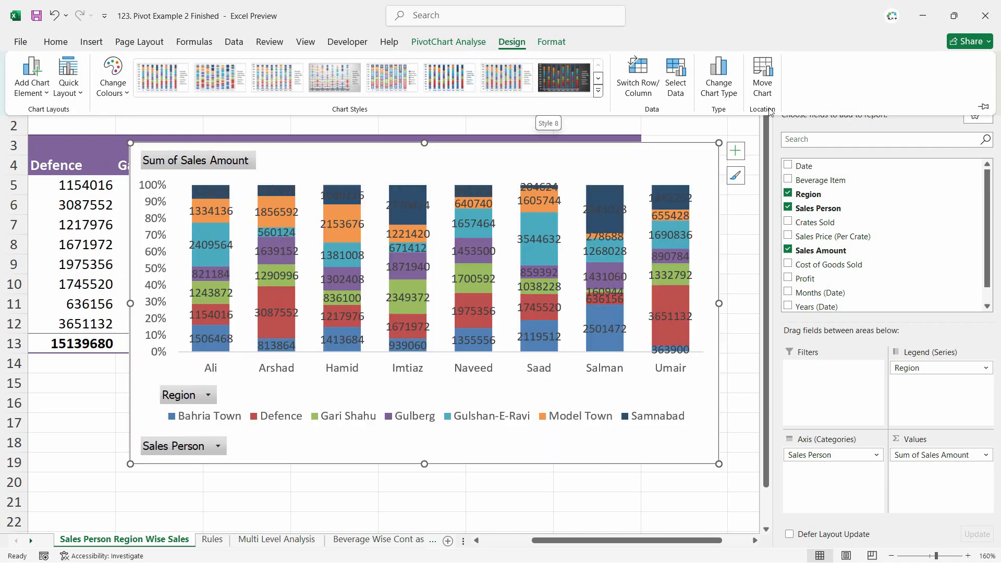
- Change the 100% stacked PivotChart back to the Stacked Column type
{"action": "left_click", "coordinate": [718, 78]}
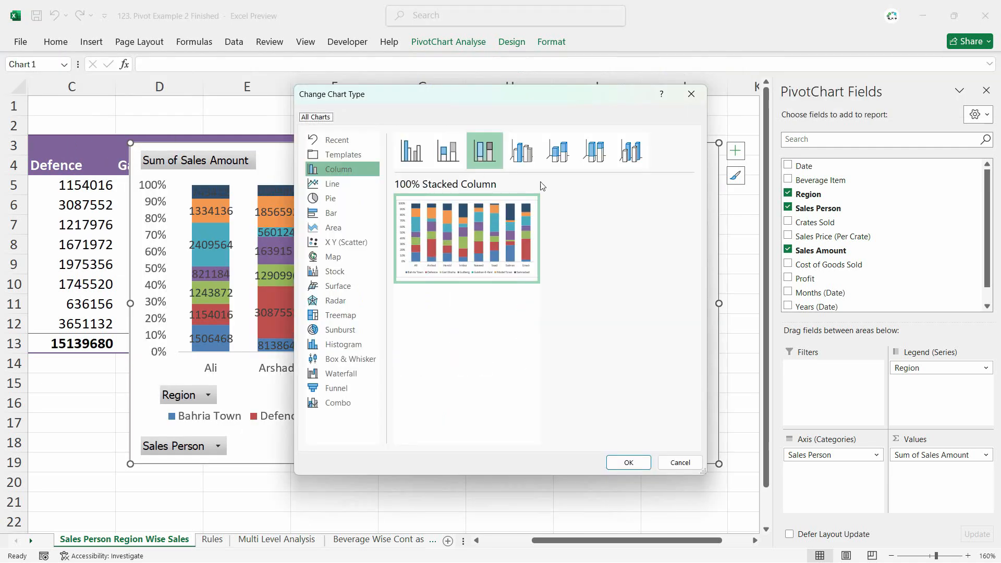
{"action": "left_click", "coordinate": [448, 151]}
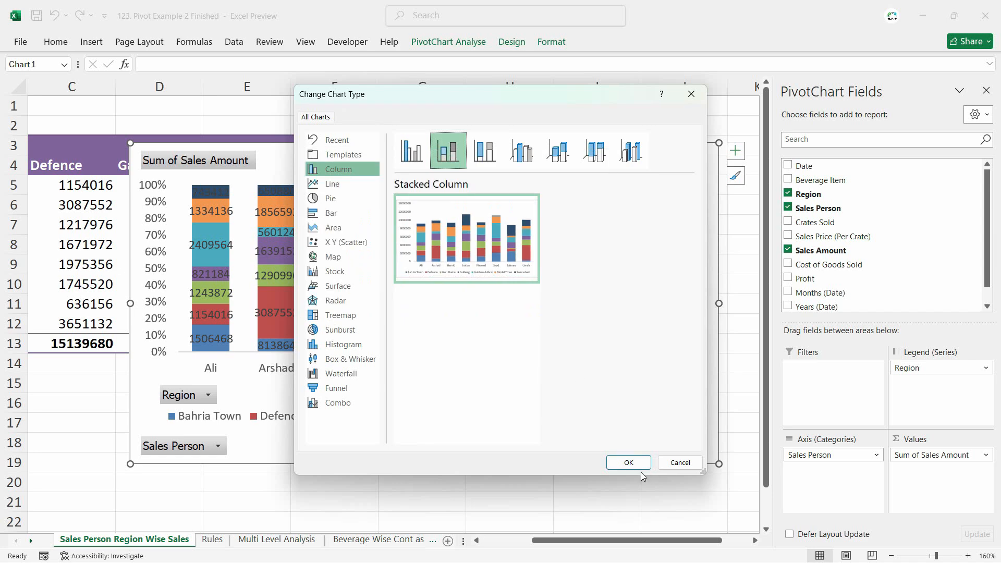
{"action": "left_click", "coordinate": [637, 463]}
- Apply the quick layout with a chart title and side legend to the PivotChart, and give it the dark Style 8
{"action": "left_click", "coordinate": [513, 43]}
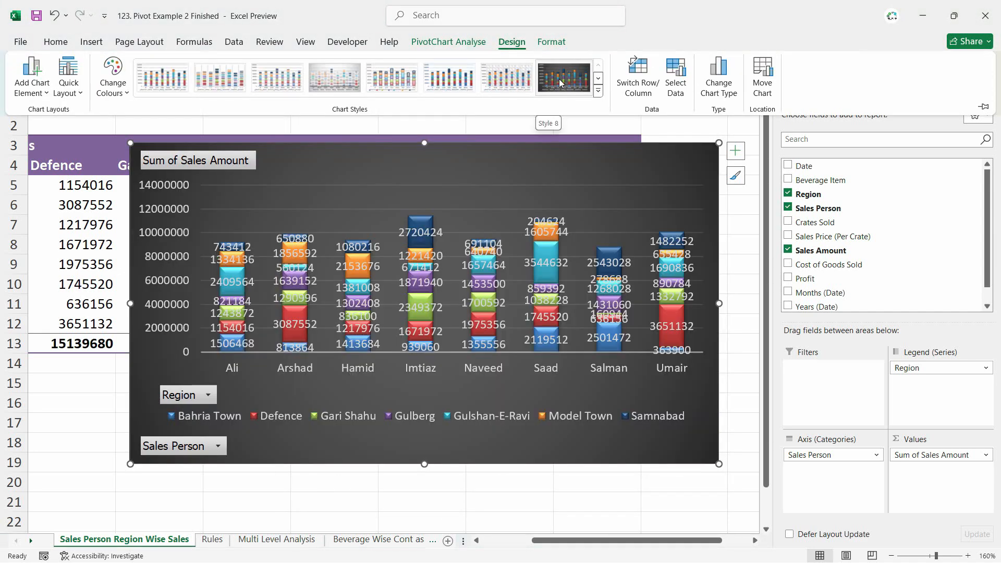
{"action": "left_click", "coordinate": [69, 78]}
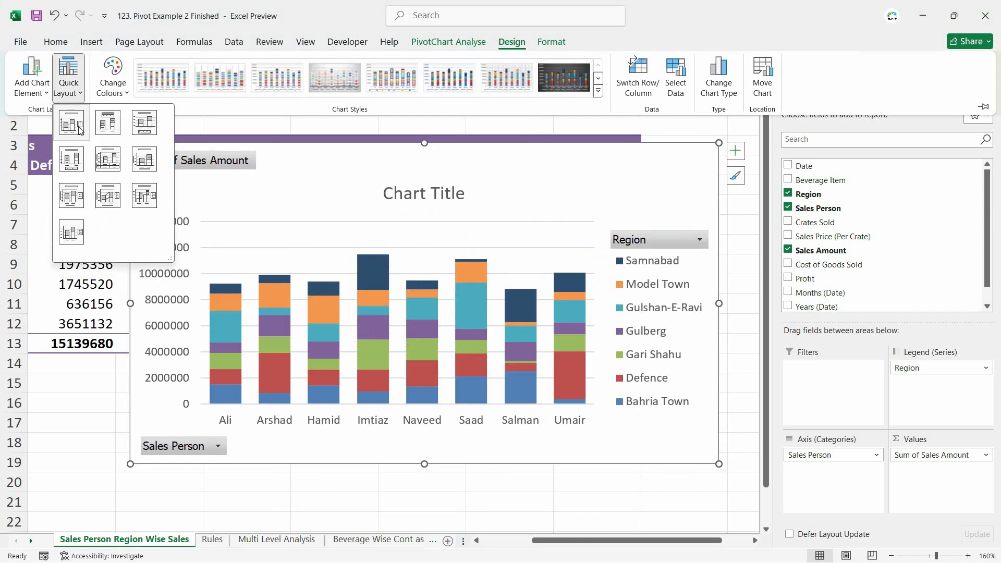
{"action": "left_click", "coordinate": [79, 130]}
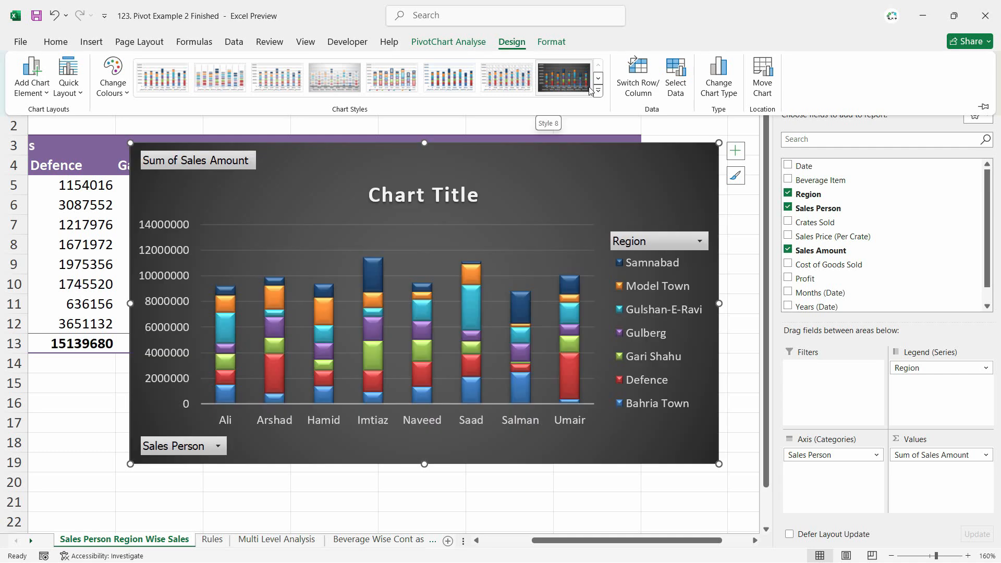
{"action": "left_click", "coordinate": [589, 90]}
- Cut the PivotChart from the Sales Person Region Wise Sales sheet and open the Dashboard sheet
{"action": "left_click", "coordinate": [569, 180]}
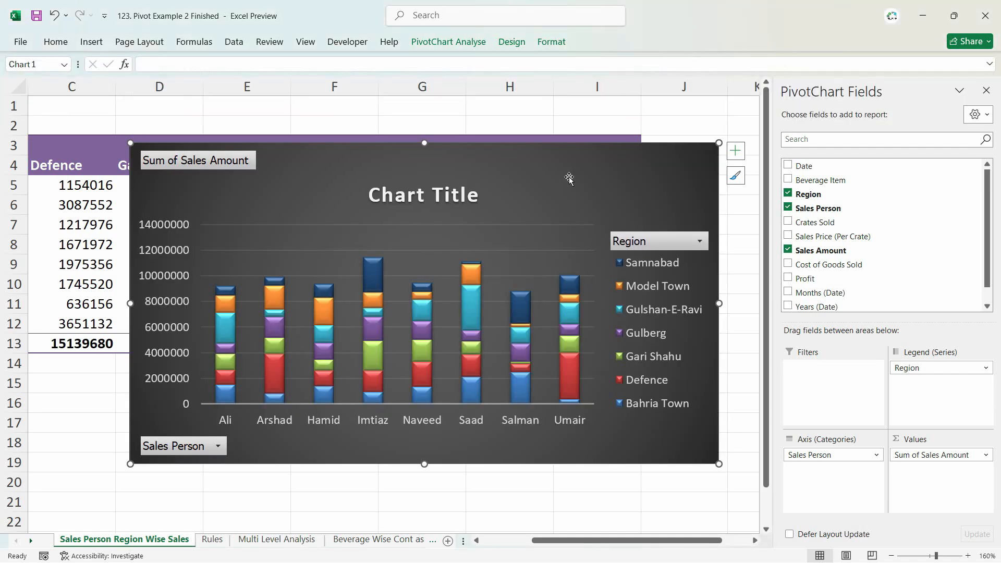
{"action": "key", "text": "Delete"}
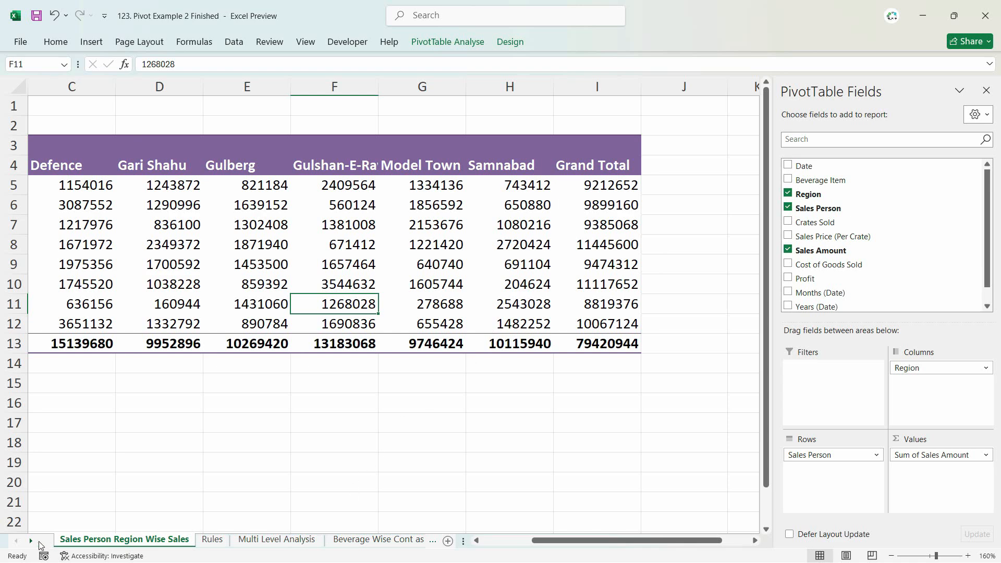
{"action": "left_click", "coordinate": [31, 541]}
{"action": "left_click", "coordinate": [31, 541]}
{"action": "left_click", "coordinate": [245, 539]}
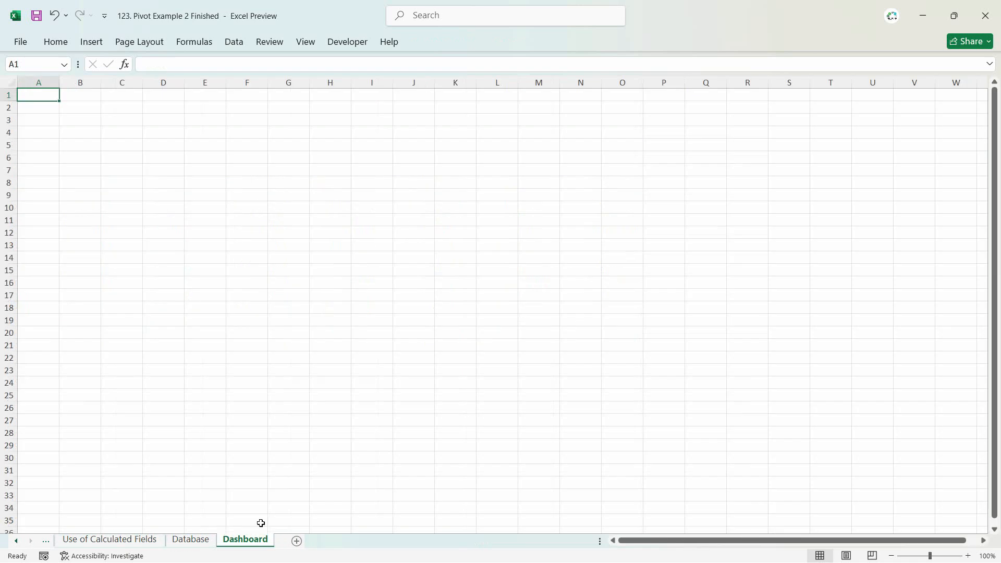
- Fill the entire Dashboard sheet with black and paste the cut PivotChart at cell F13
{"action": "left_click", "coordinate": [11, 87]}
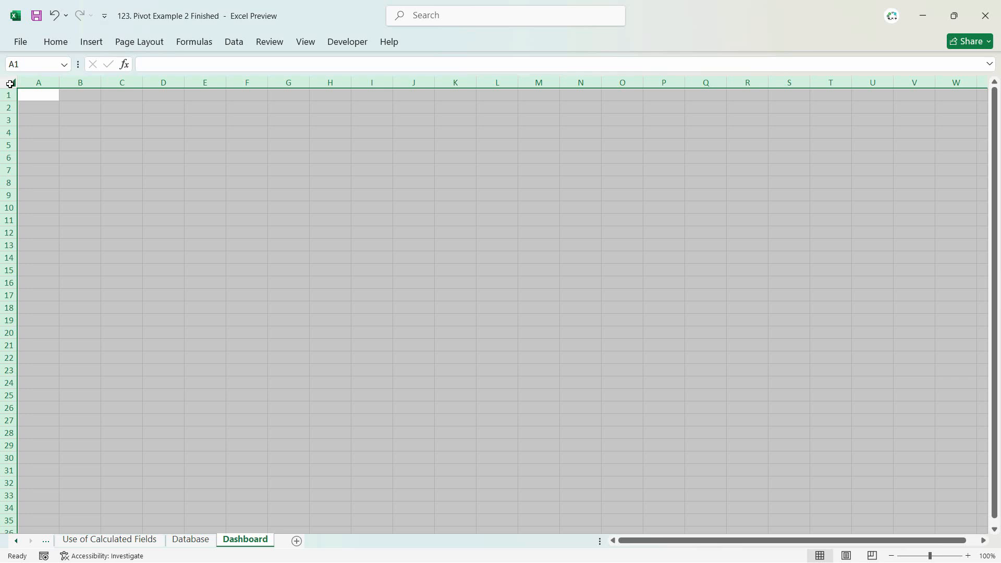
{"action": "left_click", "coordinate": [56, 42]}
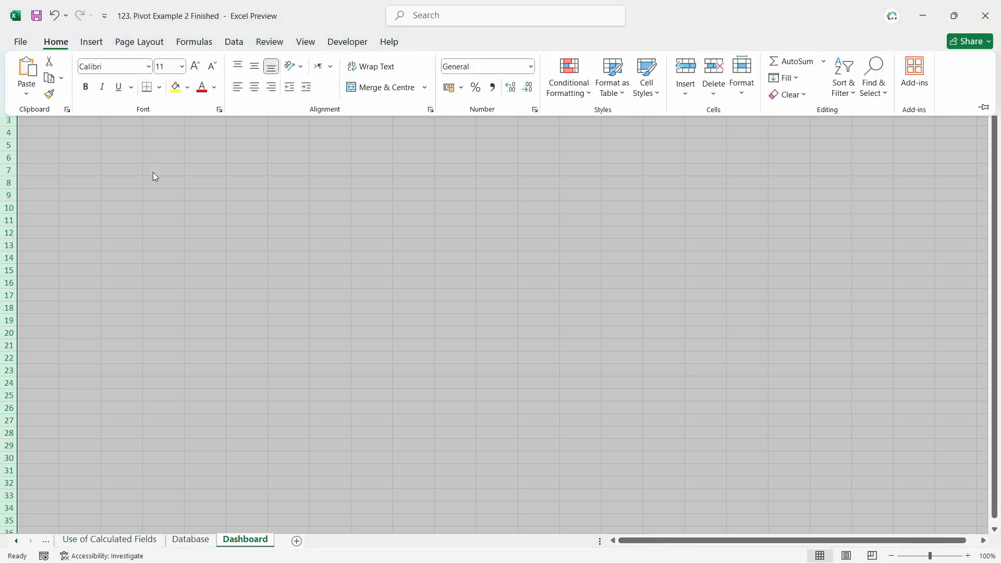
{"action": "left_click", "coordinate": [188, 87]}
{"action": "left_click", "coordinate": [187, 120]}
{"action": "left_click", "coordinate": [230, 241]}
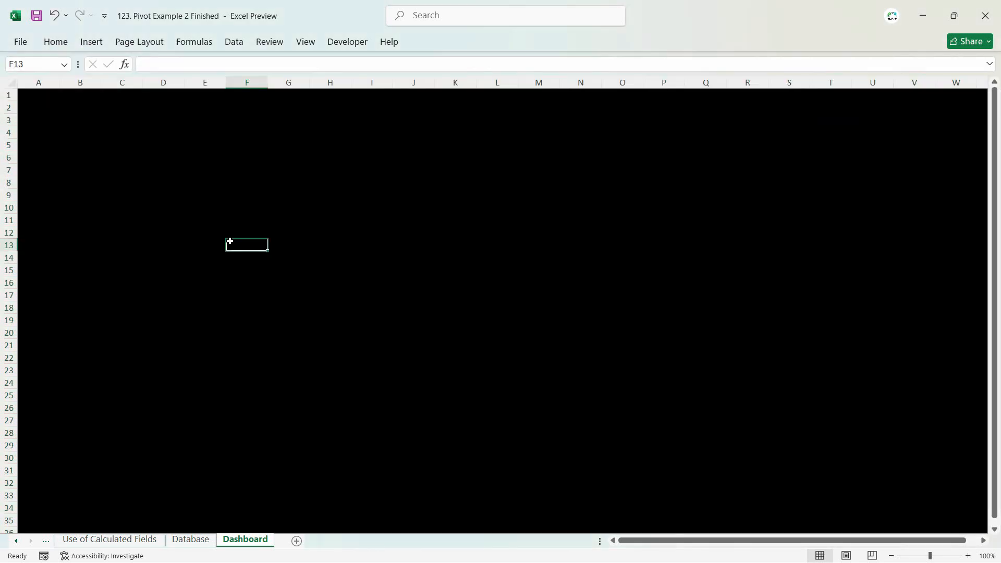
{"action": "key", "text": "ctrl+v"}
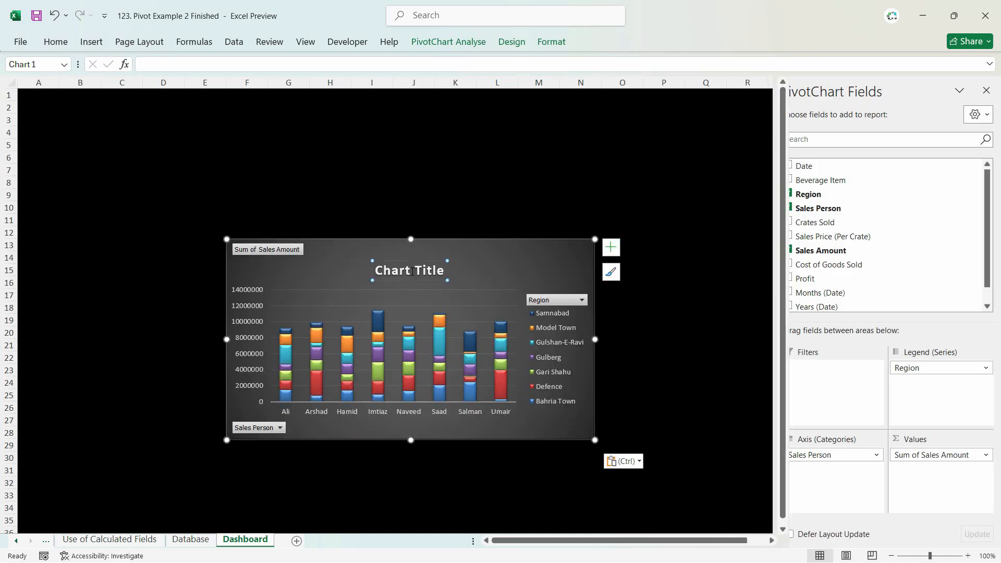
- Title the chart "Sales by Each Person Region Wise" and move it to the sheet's left edge, across columns A to I from row 12
{"action": "double_click", "coordinate": [413, 271]}
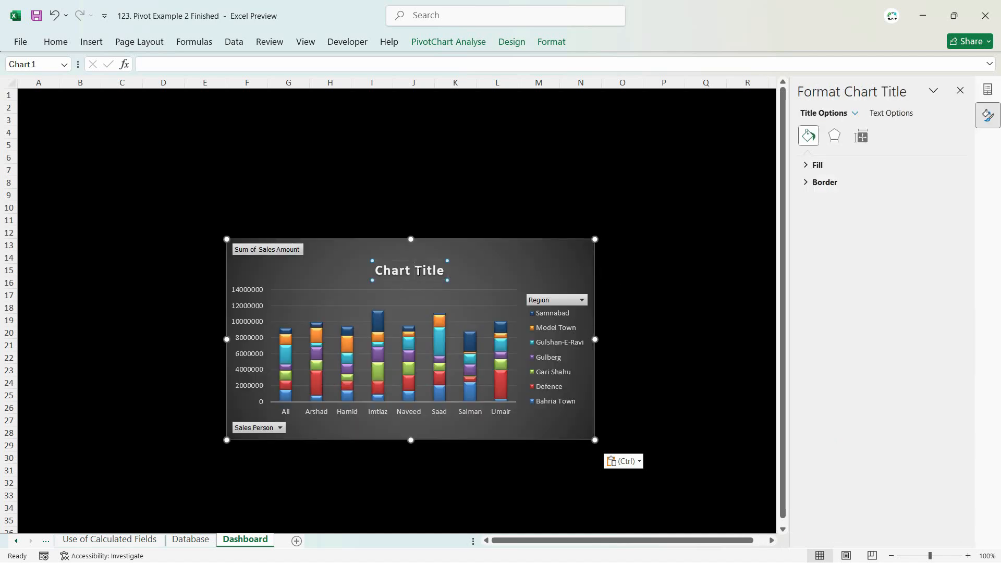
{"action": "key", "text": "ctrl+a"}
{"action": "type", "text": "Sa"}
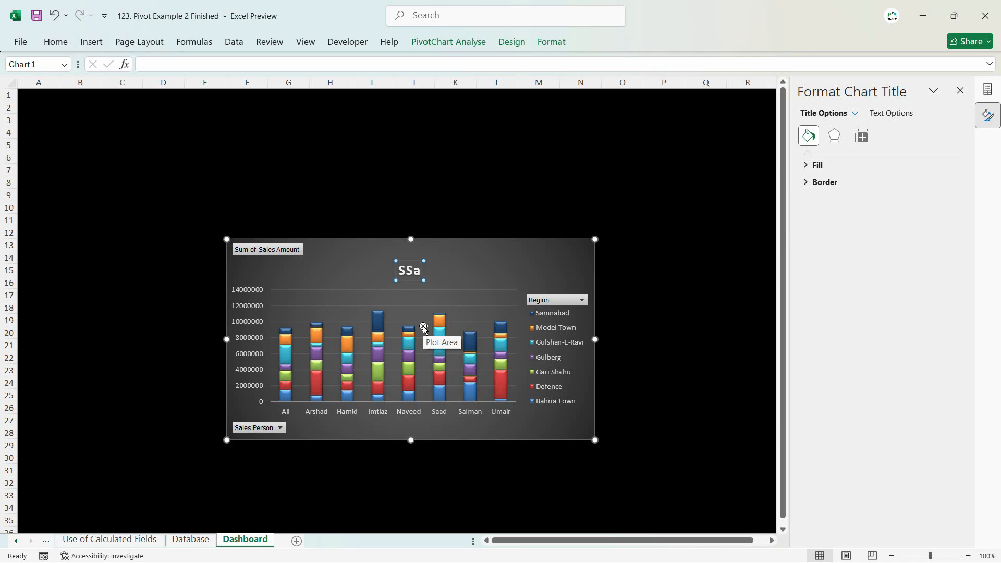
{"action": "type", "text": "les by Each Pers"}
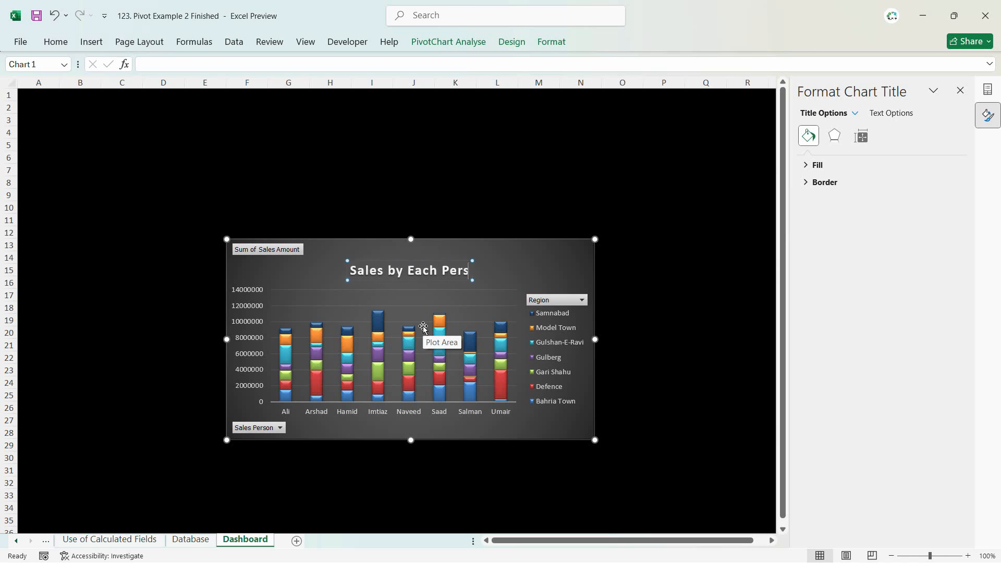
{"action": "type", "text": "on Region Wise"}
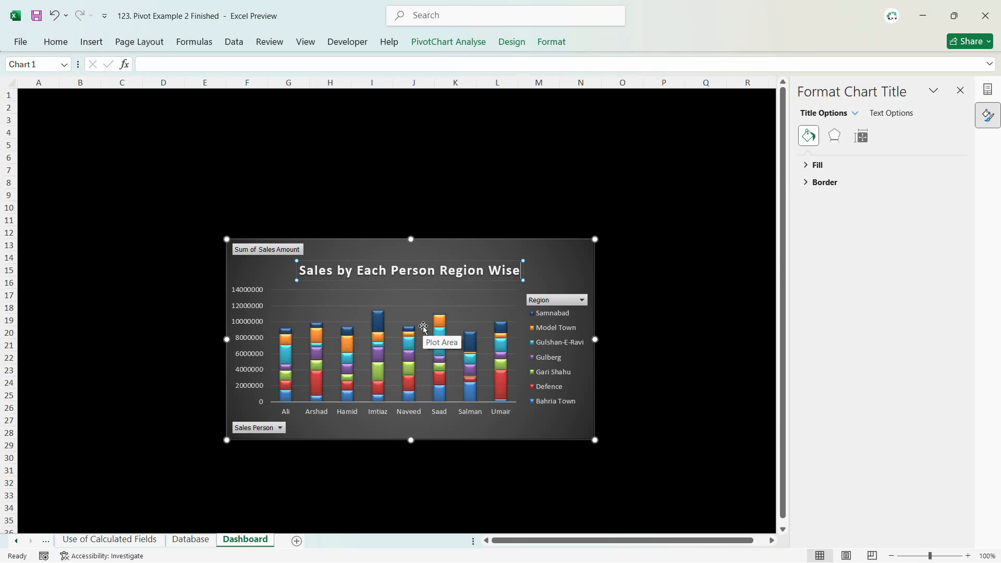
{"action": "left_click_drag", "start_coordinate": [518, 254], "coordinate": [363, 226]}
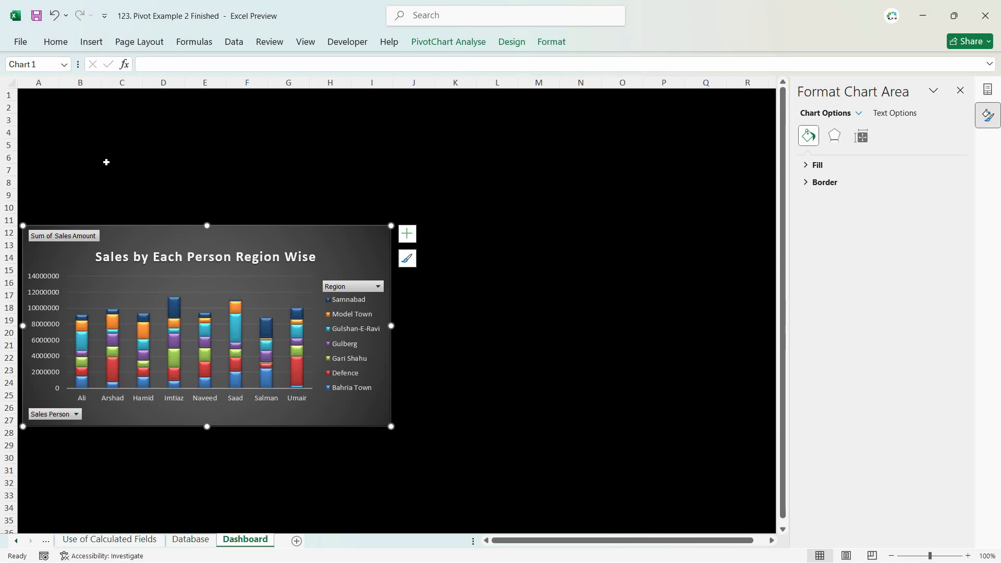
{"action": "left_click", "coordinate": [462, 303]}
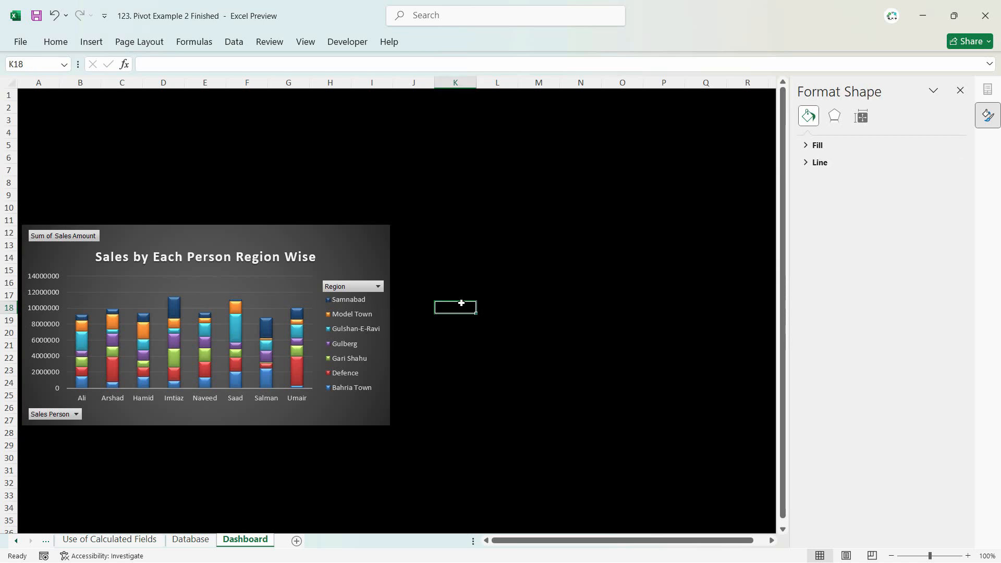